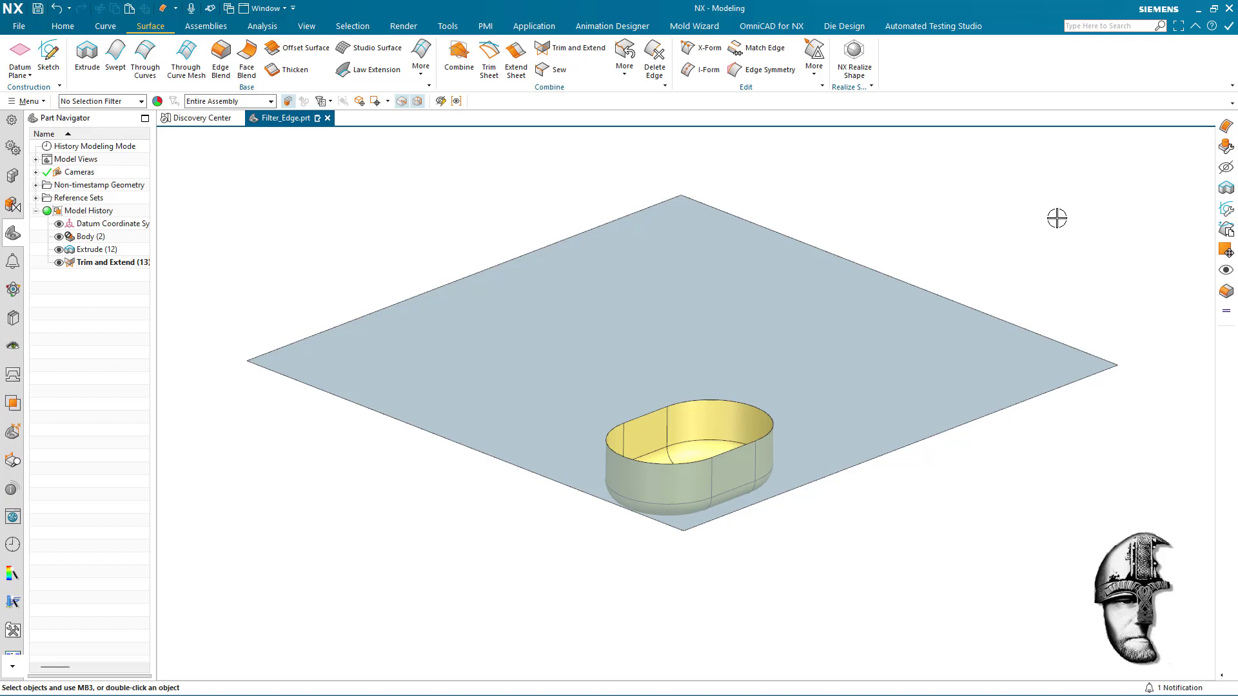
Step: Toggle Body (2) visibility in the Part Navigator, then launch Delete Edge from the Surface ribbon
{"action": "left_click", "coordinate": [60, 236]}
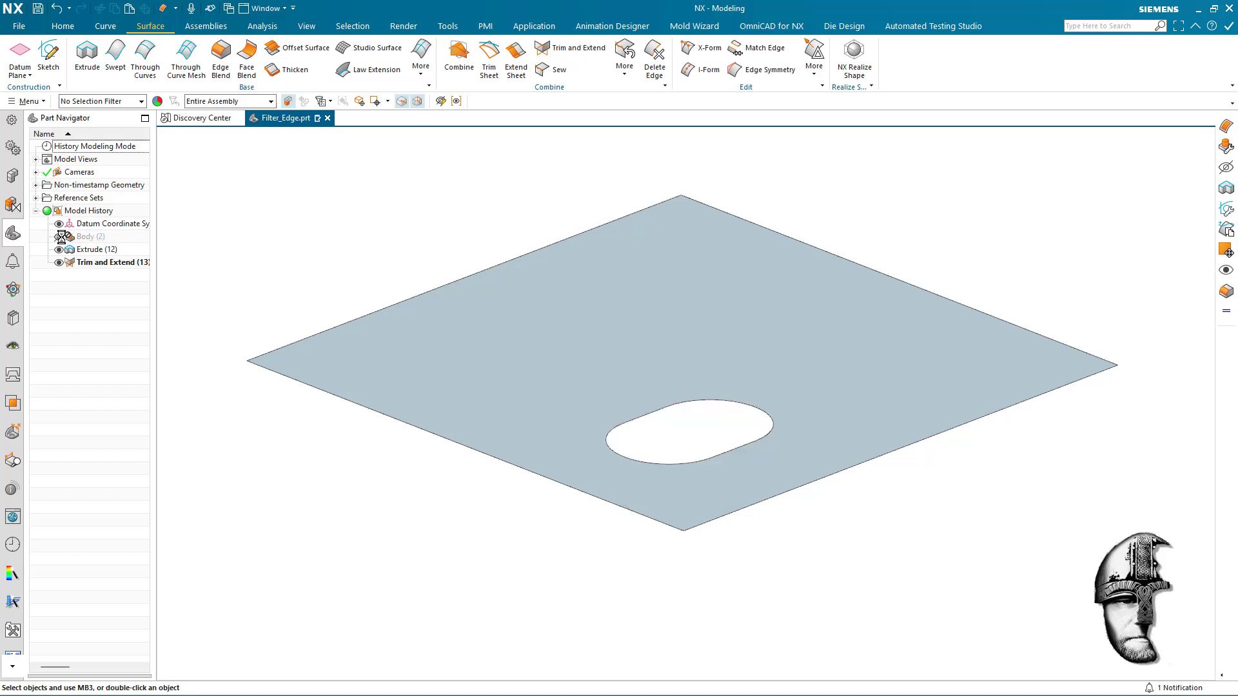
{"action": "left_click", "coordinate": [60, 236]}
{"action": "left_click", "coordinate": [60, 236]}
{"action": "left_click", "coordinate": [60, 236]}
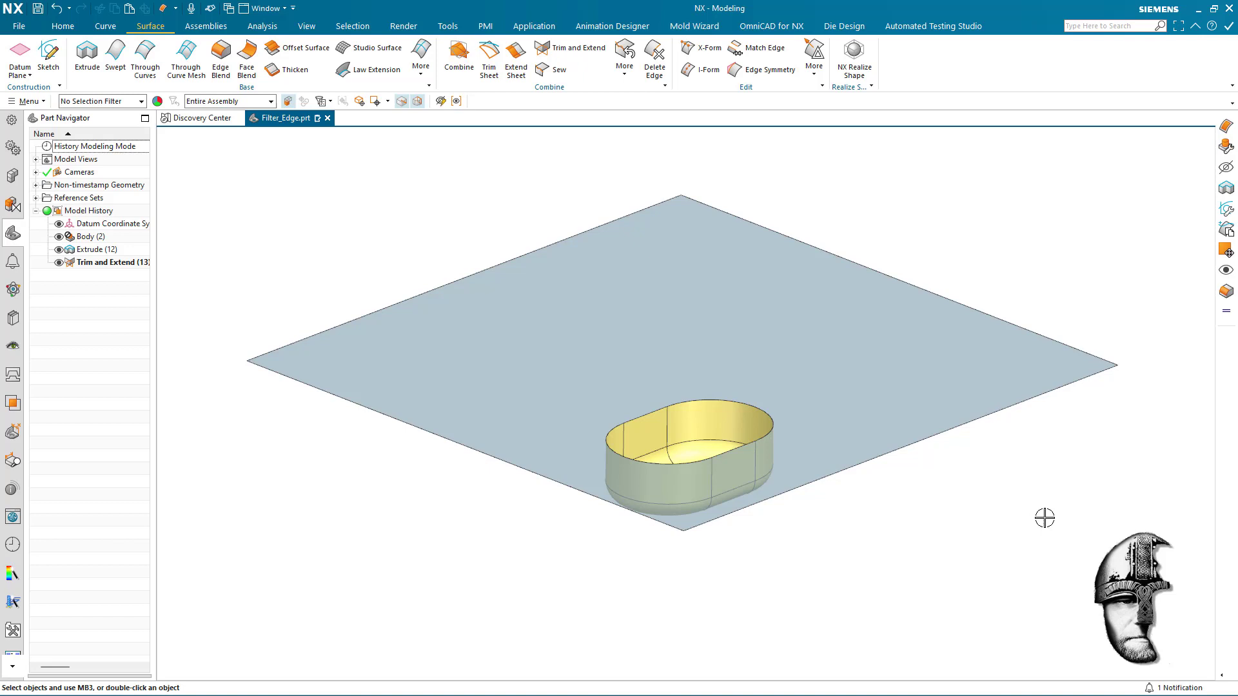
{"action": "left_click", "coordinate": [654, 58]}
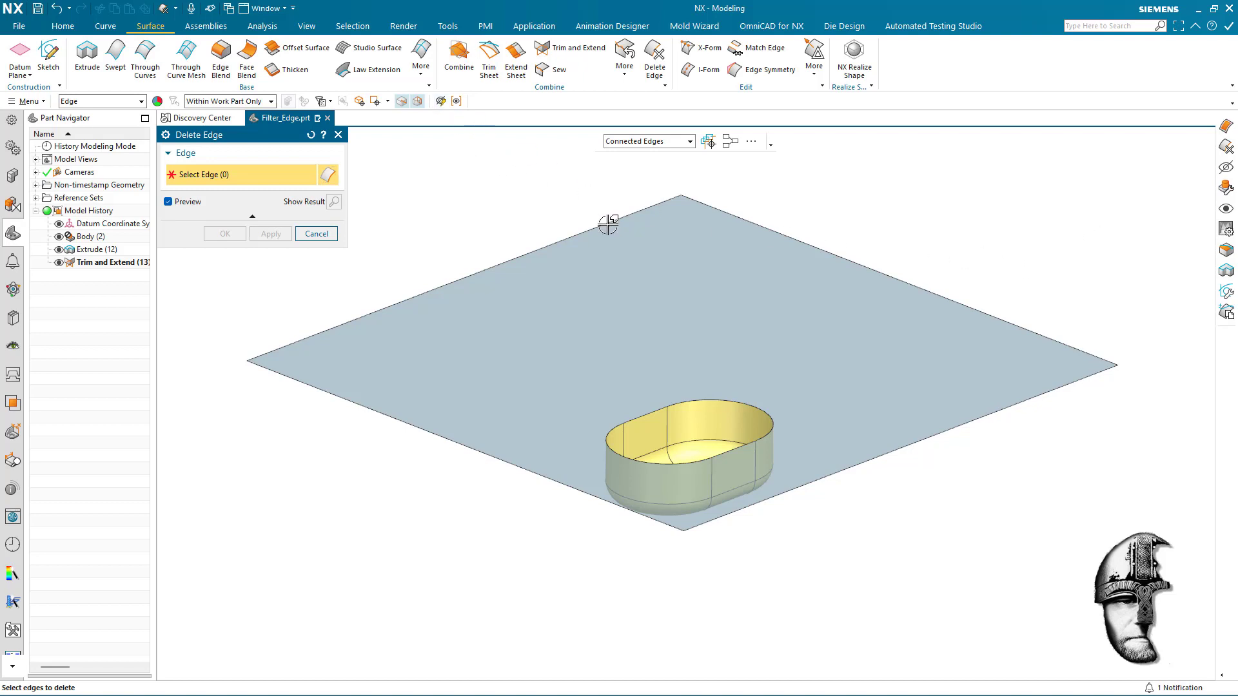
Step: Hide the pocket body, delete the slot hole's edge loop to fill the sheet, then undo it
{"action": "left_click", "coordinate": [442, 101]}
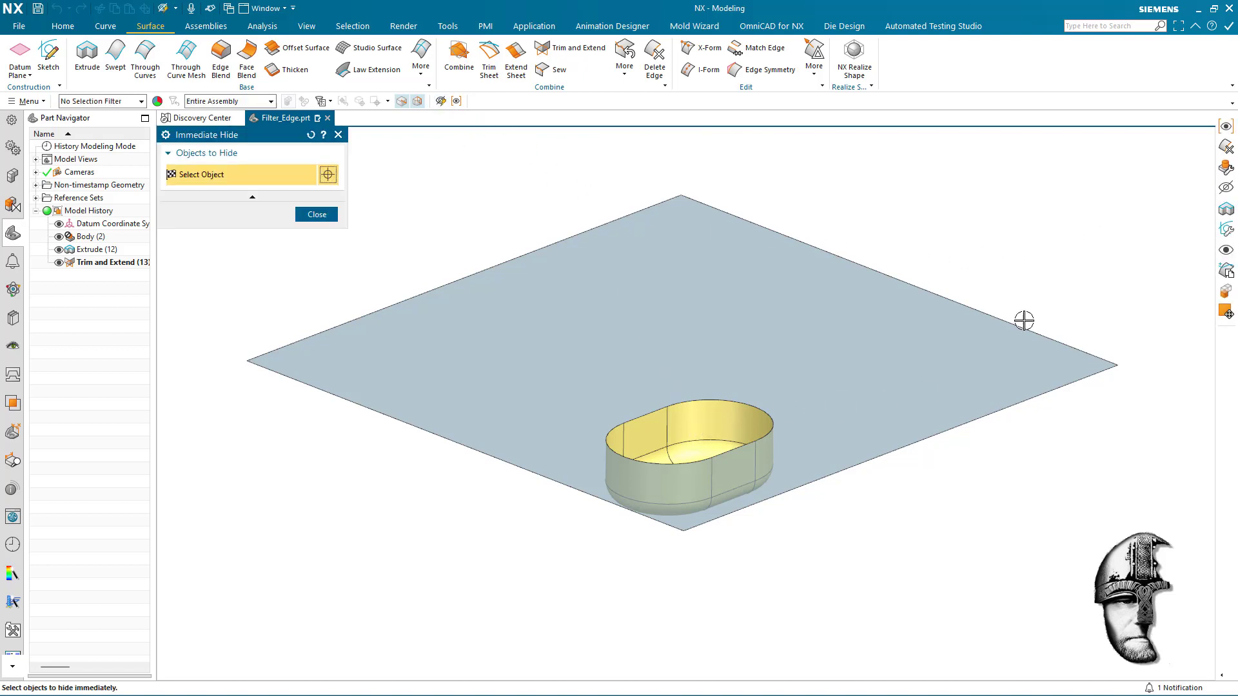
{"action": "left_click", "coordinate": [1023, 300]}
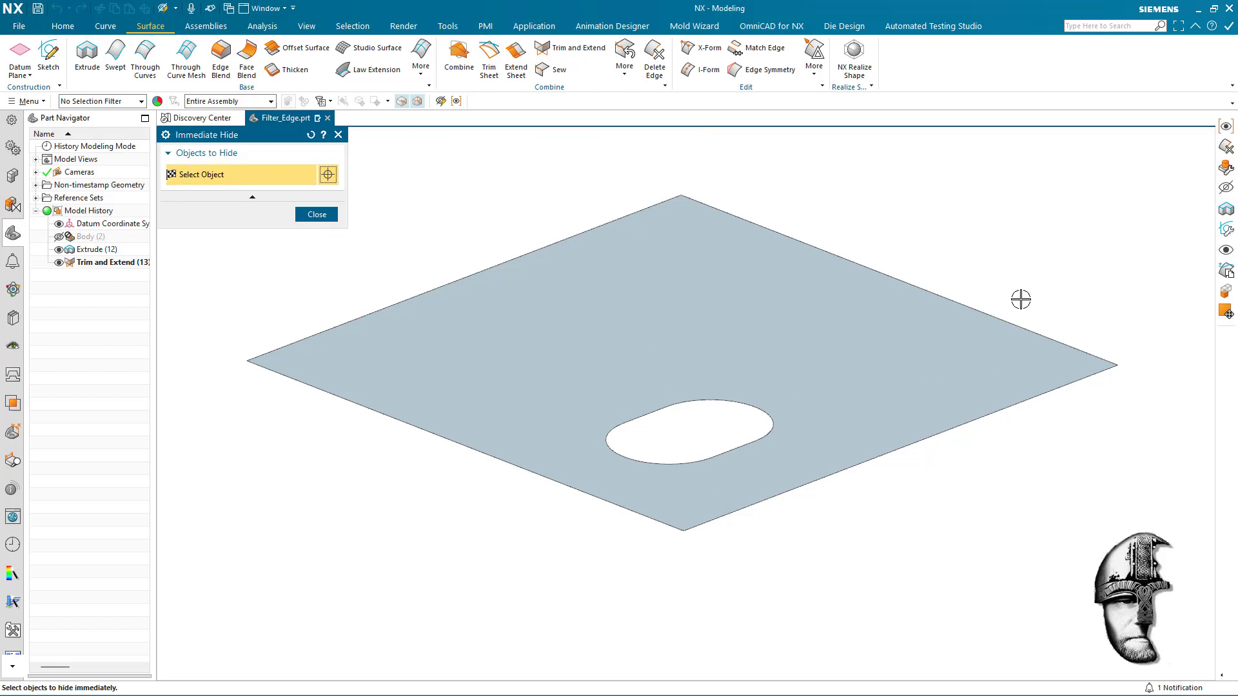
{"action": "middle_click", "coordinate": [549, 200]}
{"action": "left_click", "coordinate": [722, 395]}
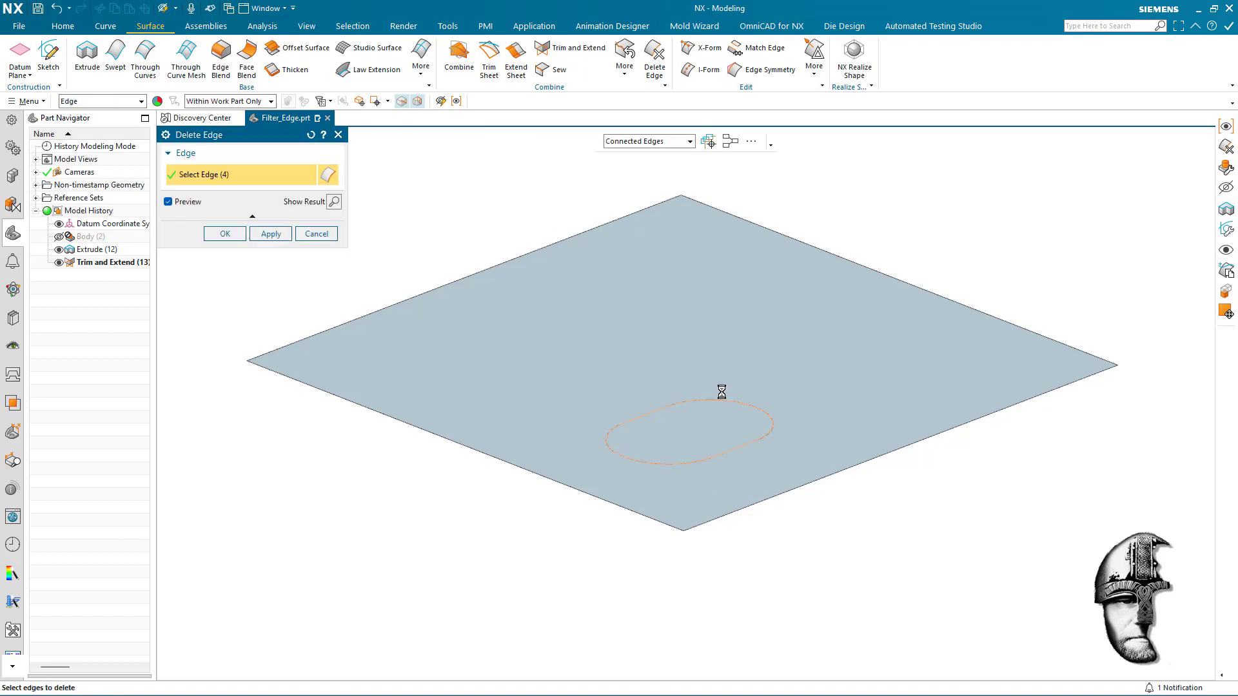
{"action": "middle_click", "coordinate": [722, 392]}
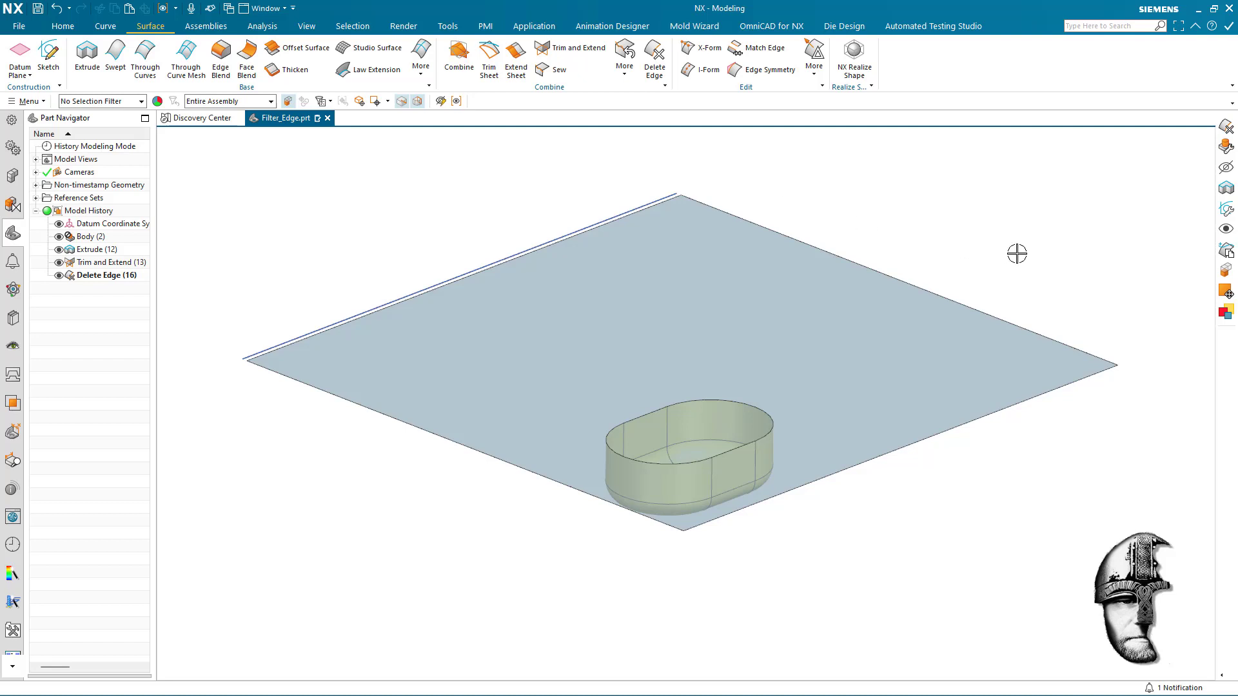
{"action": "key", "text": "ctrl+z"}
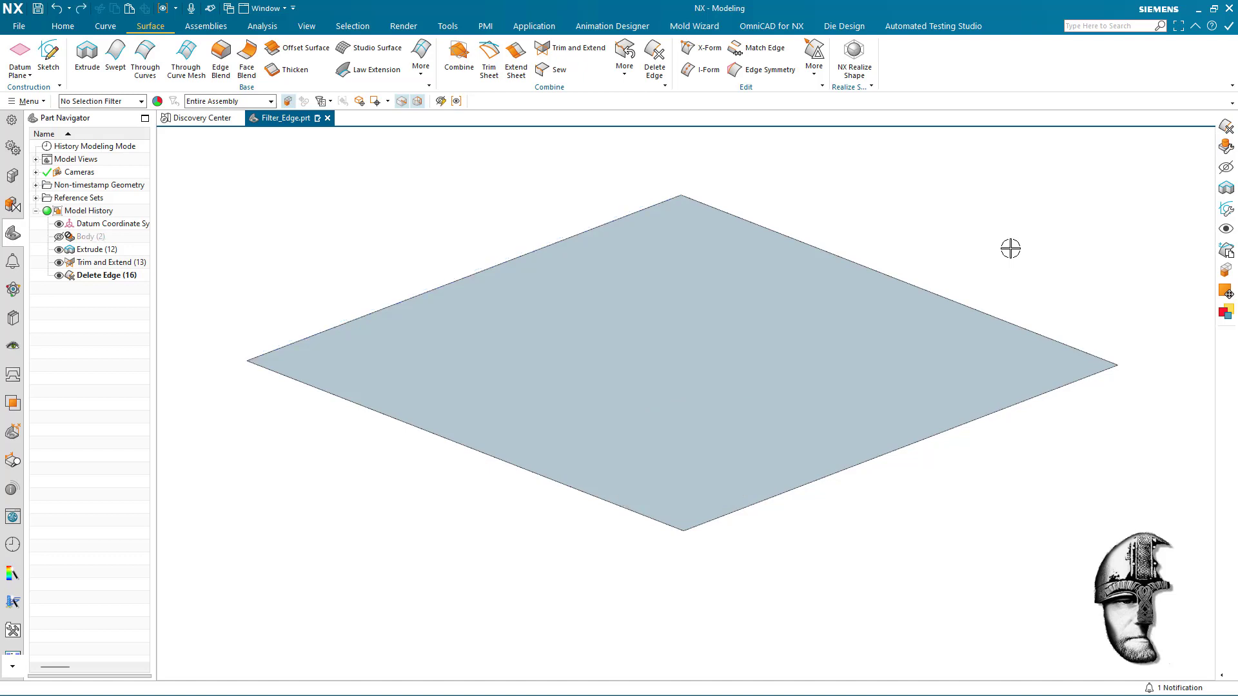
{"action": "key", "text": "ctrl+z"}
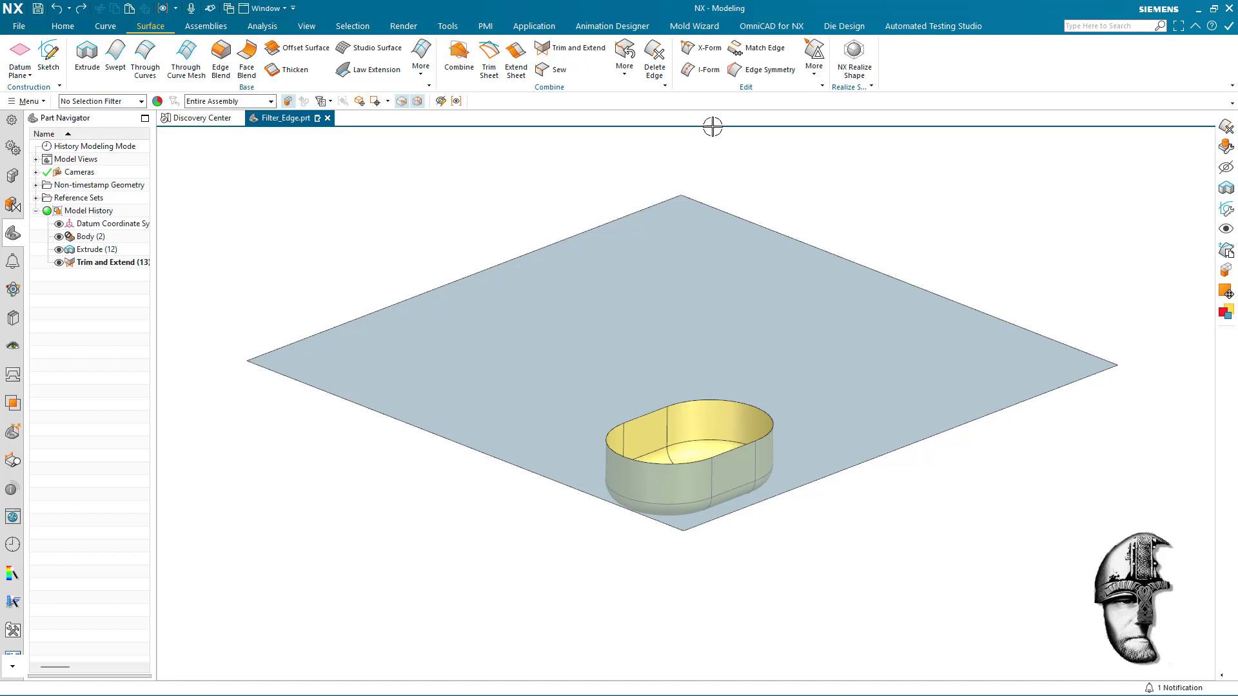
{"action": "left_click", "coordinate": [654, 62]}
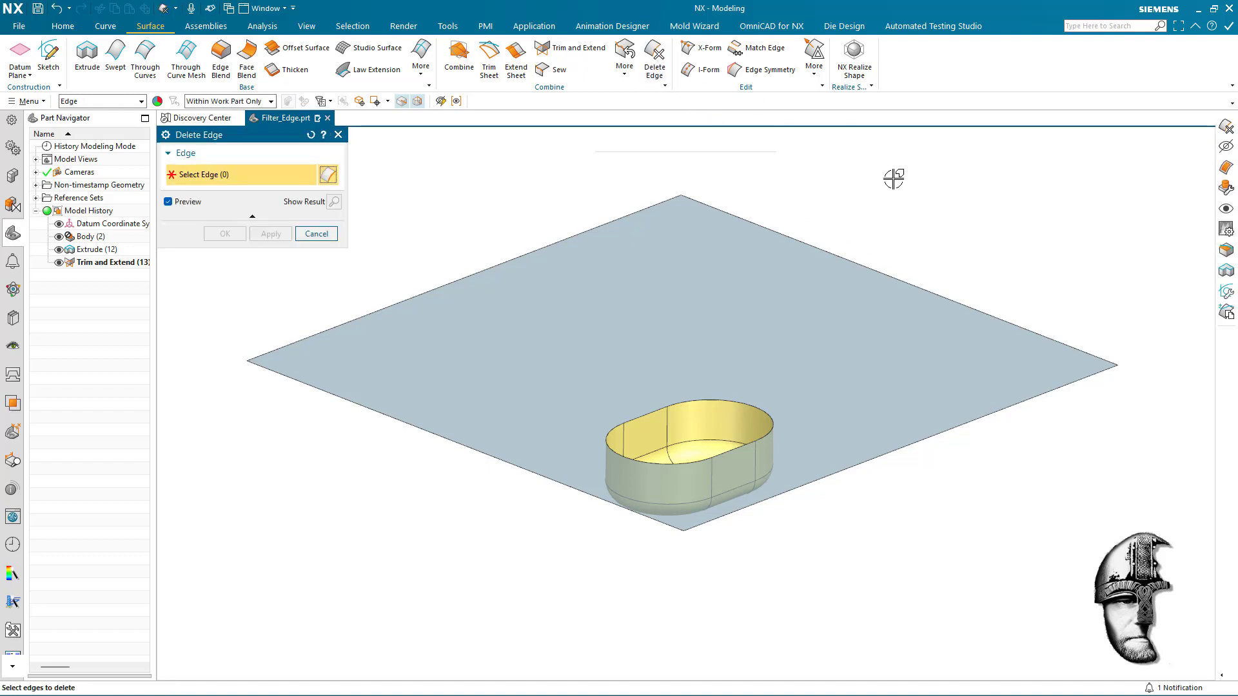
{"action": "key", "text": "Escape"}
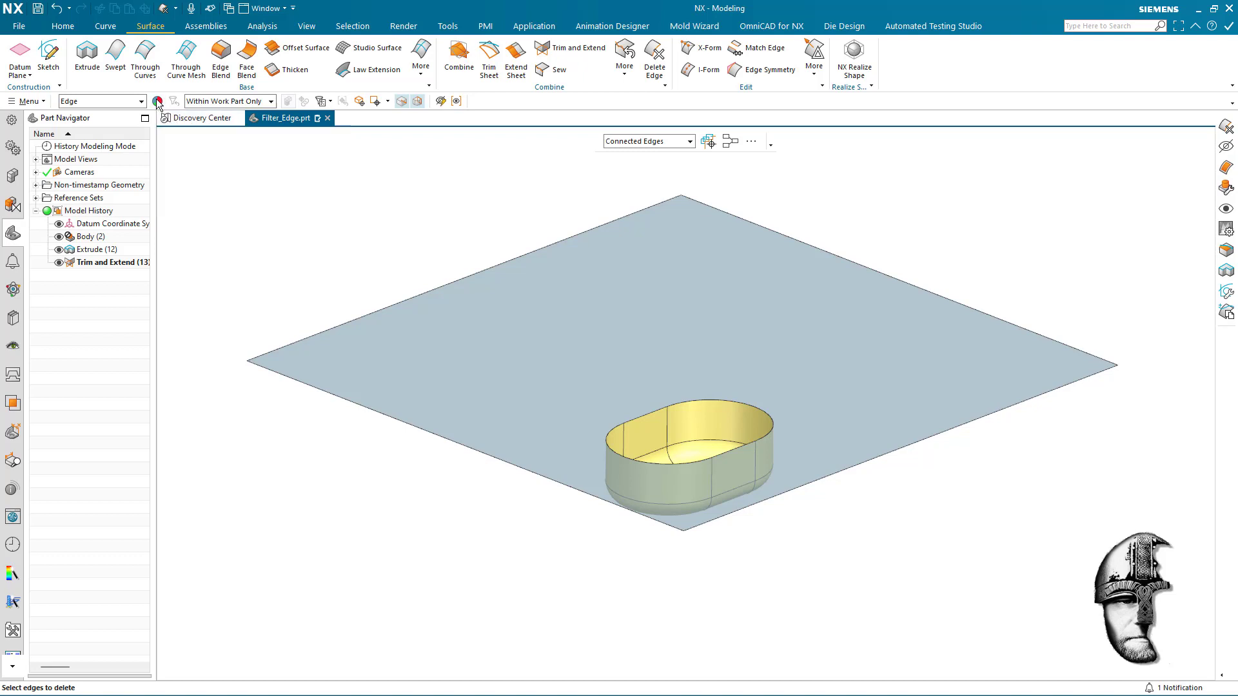
{"action": "key", "text": "ctrl+j"}
{"action": "key", "text": "Escape"}
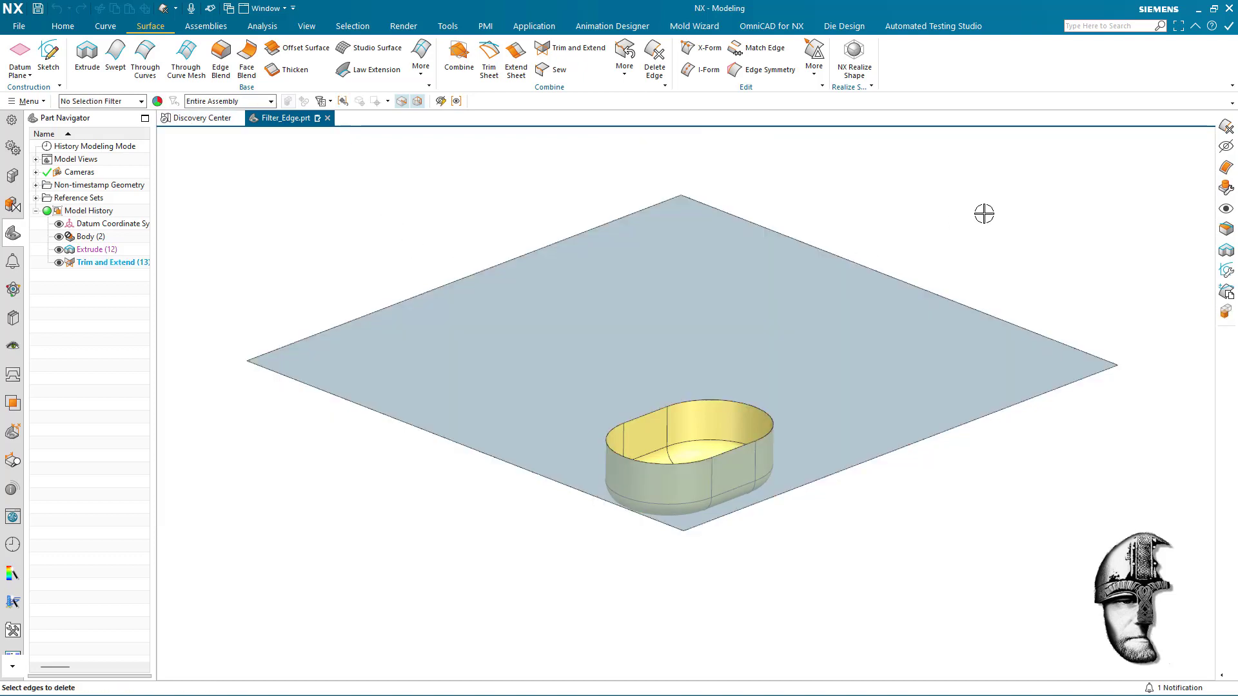
{"action": "key", "text": "F4"}
{"action": "left_click", "coordinate": [717, 403]}
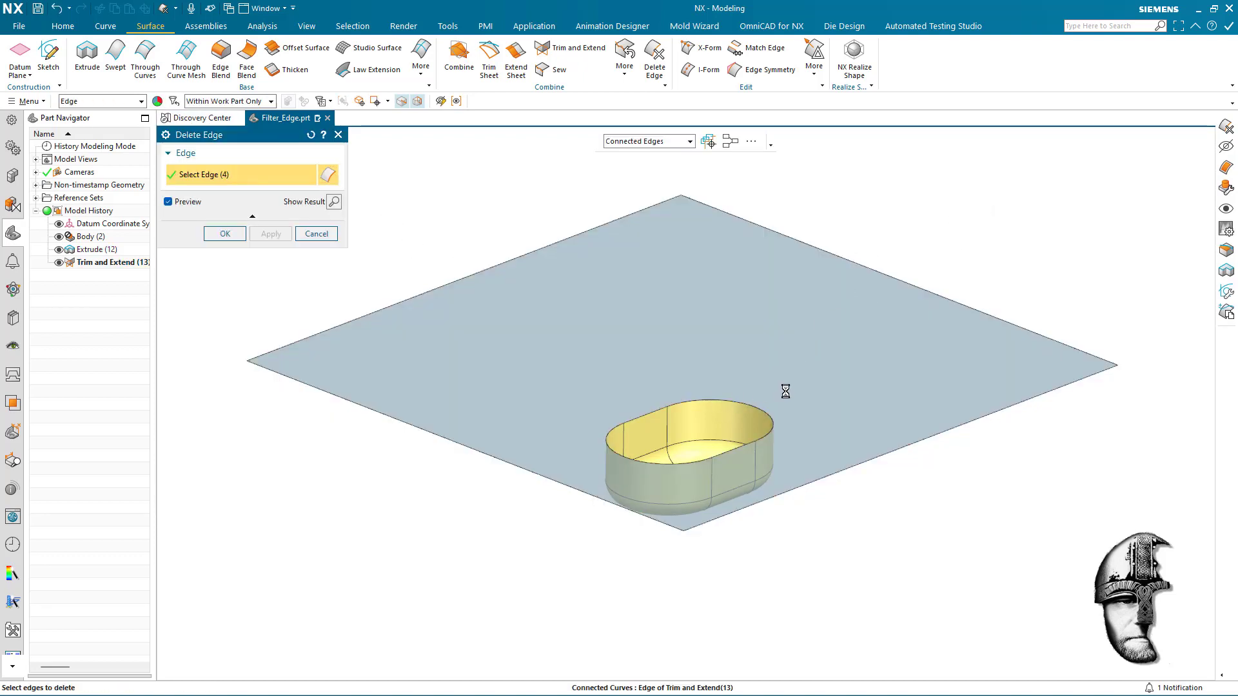
{"action": "middle_click", "coordinate": [1080, 263]}
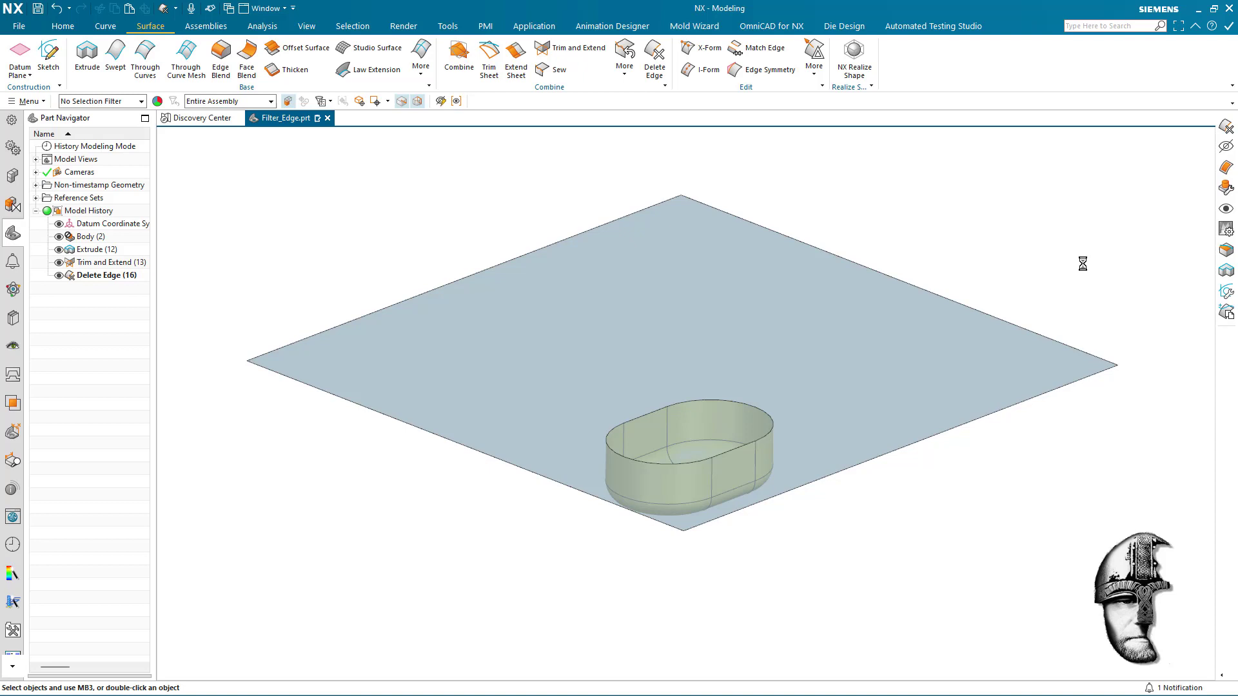
{"action": "key", "text": "ctrl+z"}
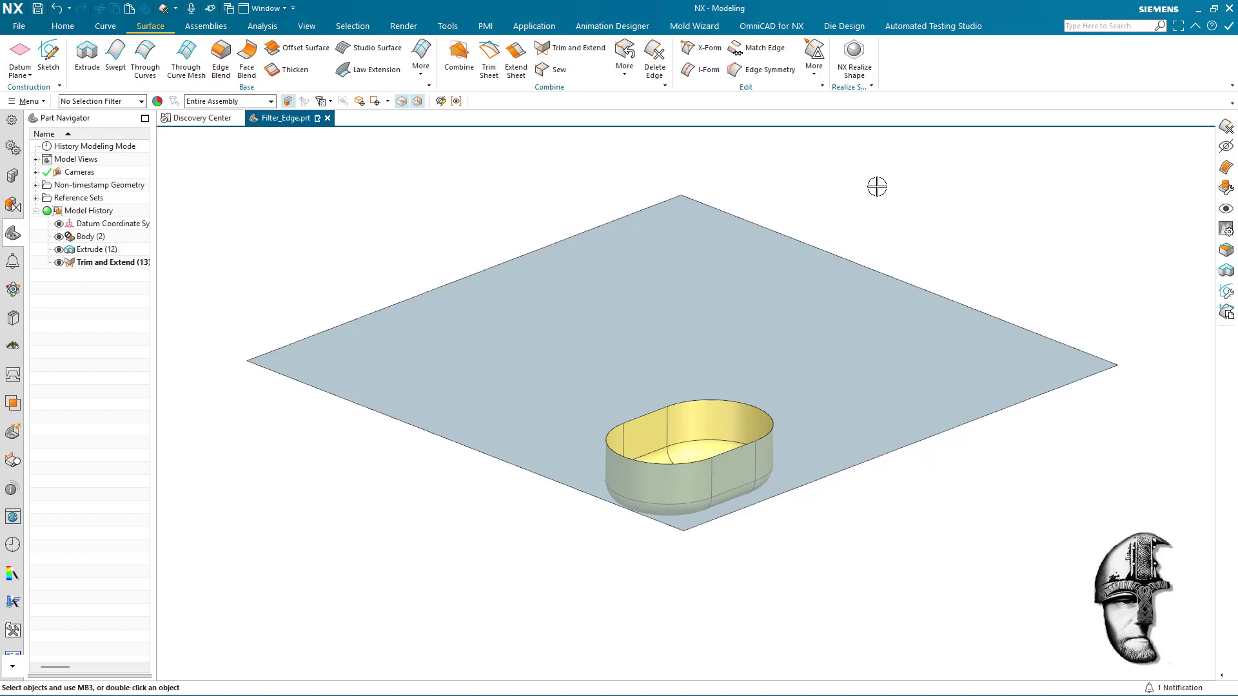
Step: Launch Delete Edge from the Surface ribbon with no edges selected yet
{"action": "left_click", "coordinate": [656, 76]}
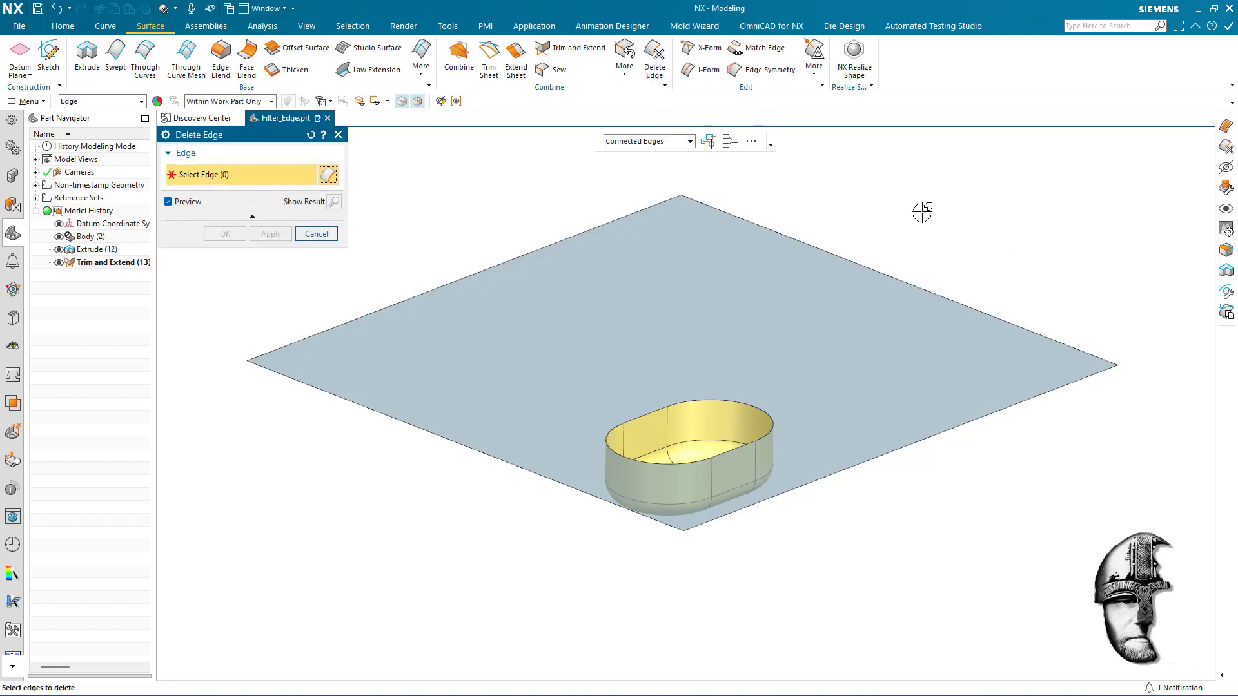
Step: Build a Selection Program picking the sheet body's Sheet Edges Closest To a point on the rim
{"action": "left_click", "coordinate": [729, 142]}
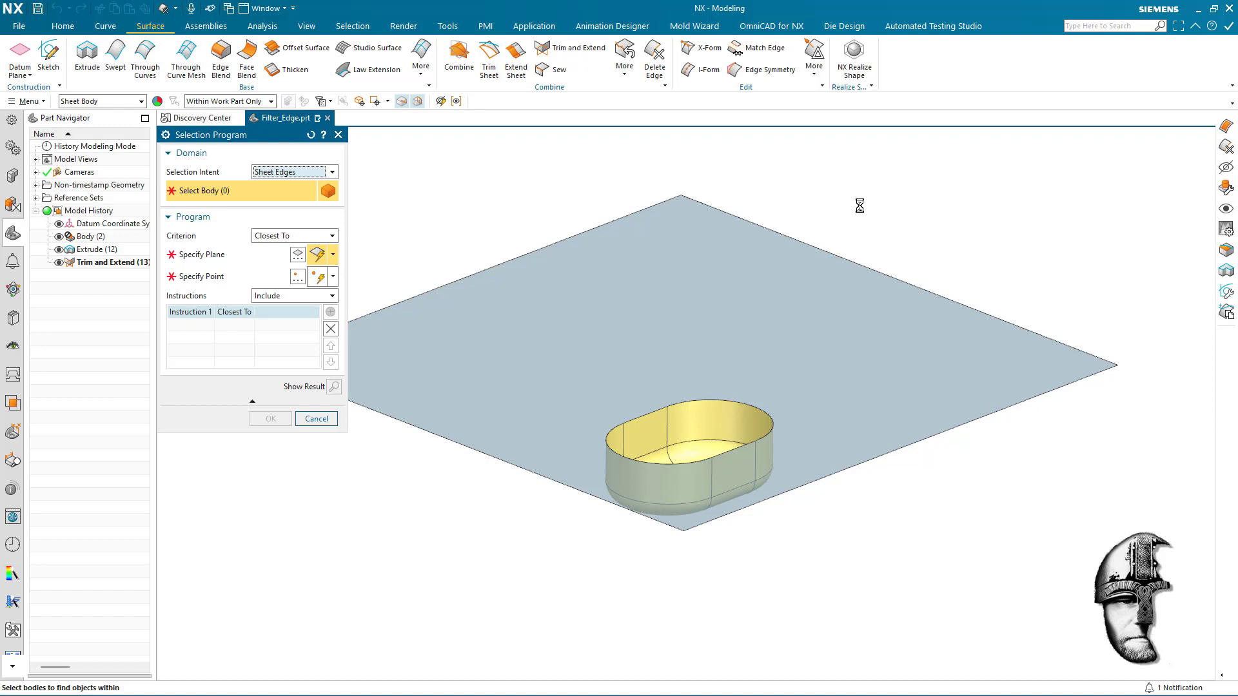
{"action": "left_click", "coordinate": [857, 365]}
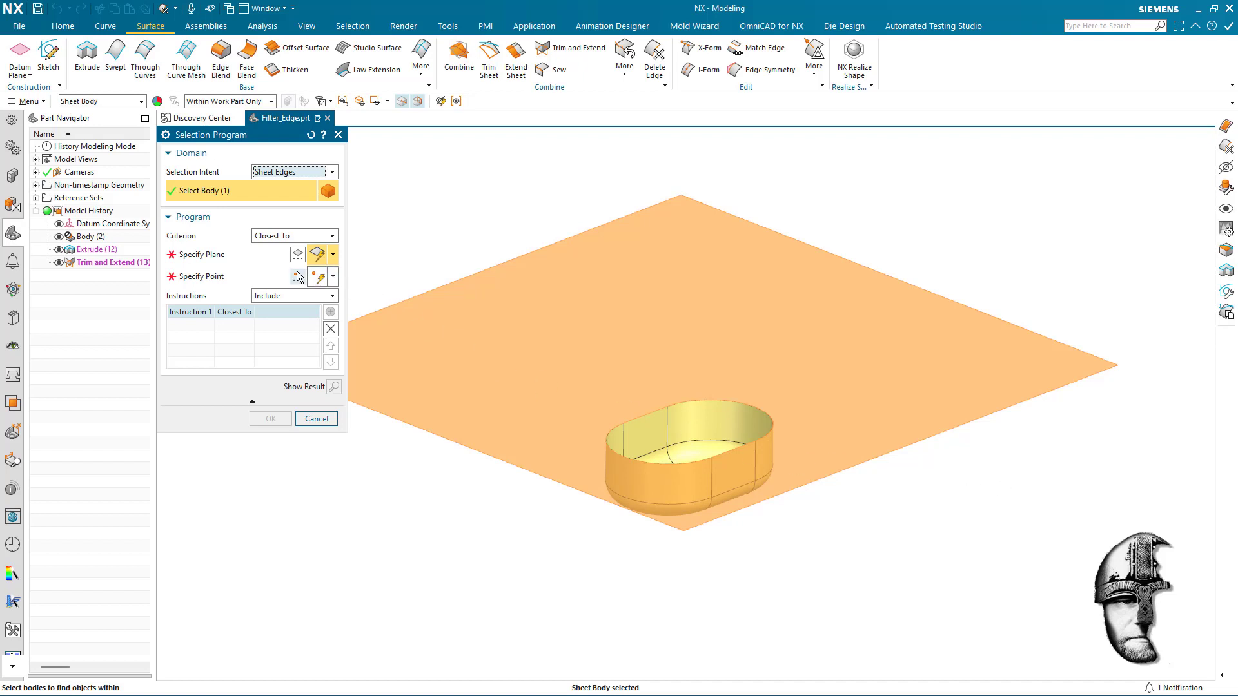
{"action": "left_click", "coordinate": [315, 316]}
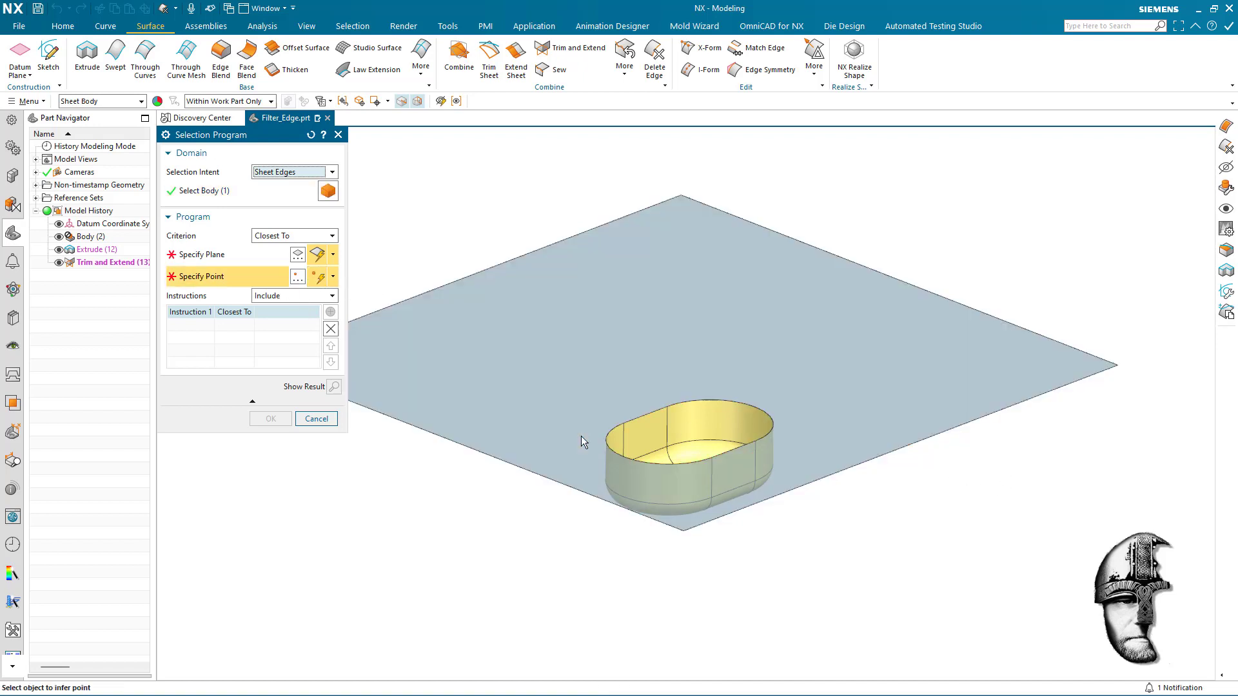
{"action": "left_click", "coordinate": [666, 406]}
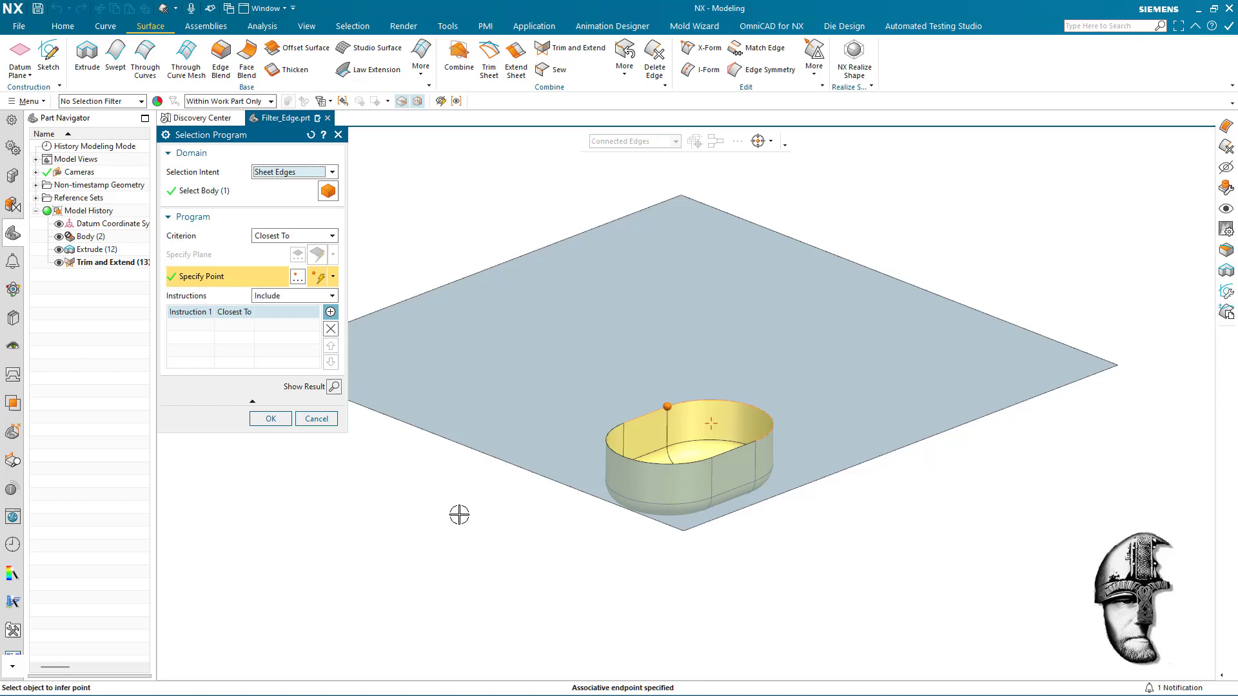
{"action": "left_click", "coordinate": [271, 418]}
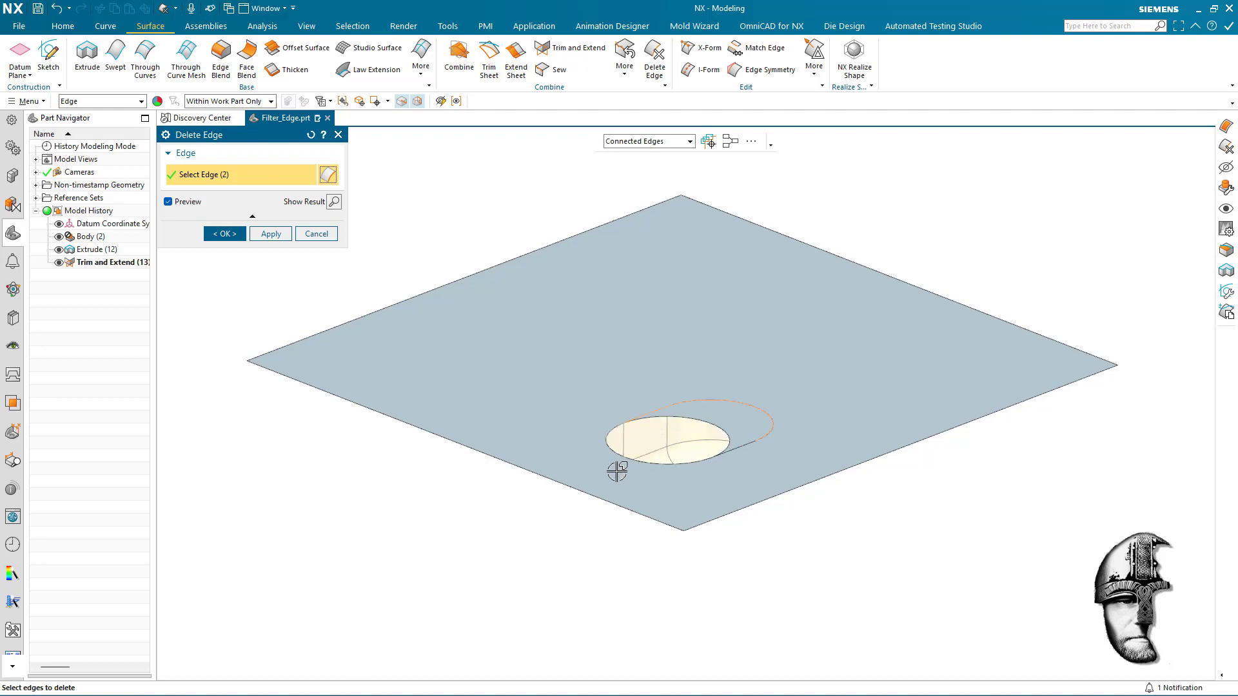
Step: Select the hole's loop via Tangent Edges and delete all four edges to close the slot
{"action": "right_click", "coordinate": [652, 409]}
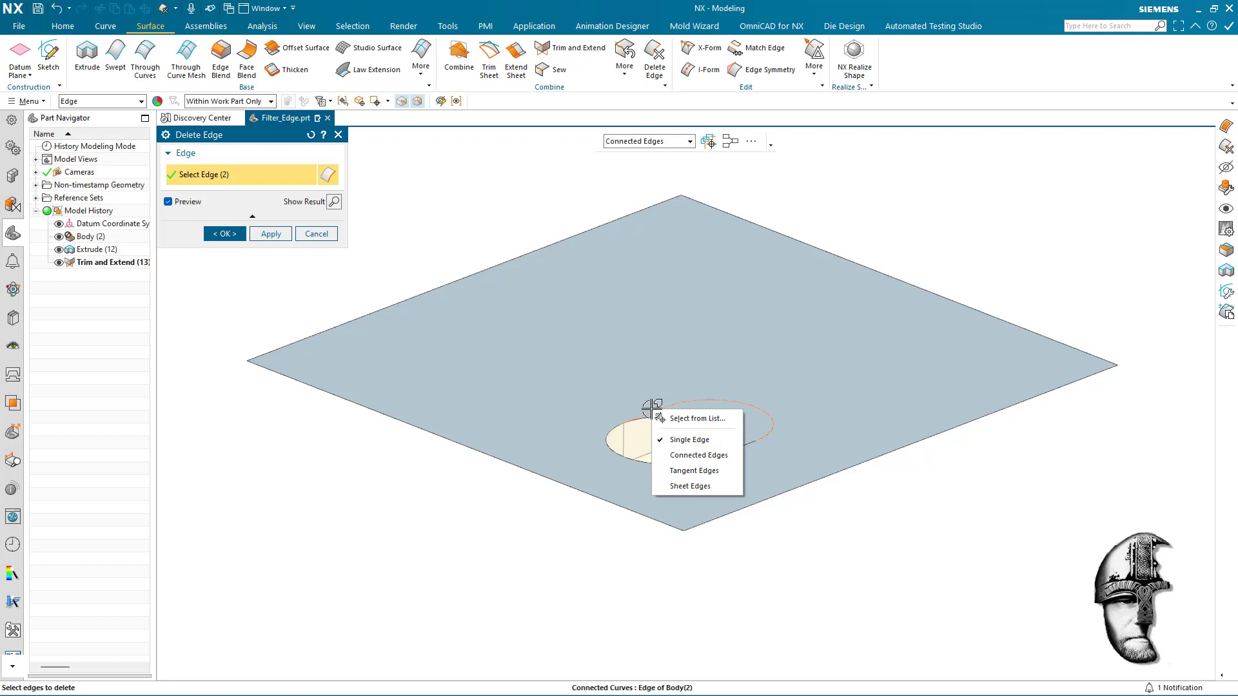
{"action": "left_click", "coordinate": [708, 470]}
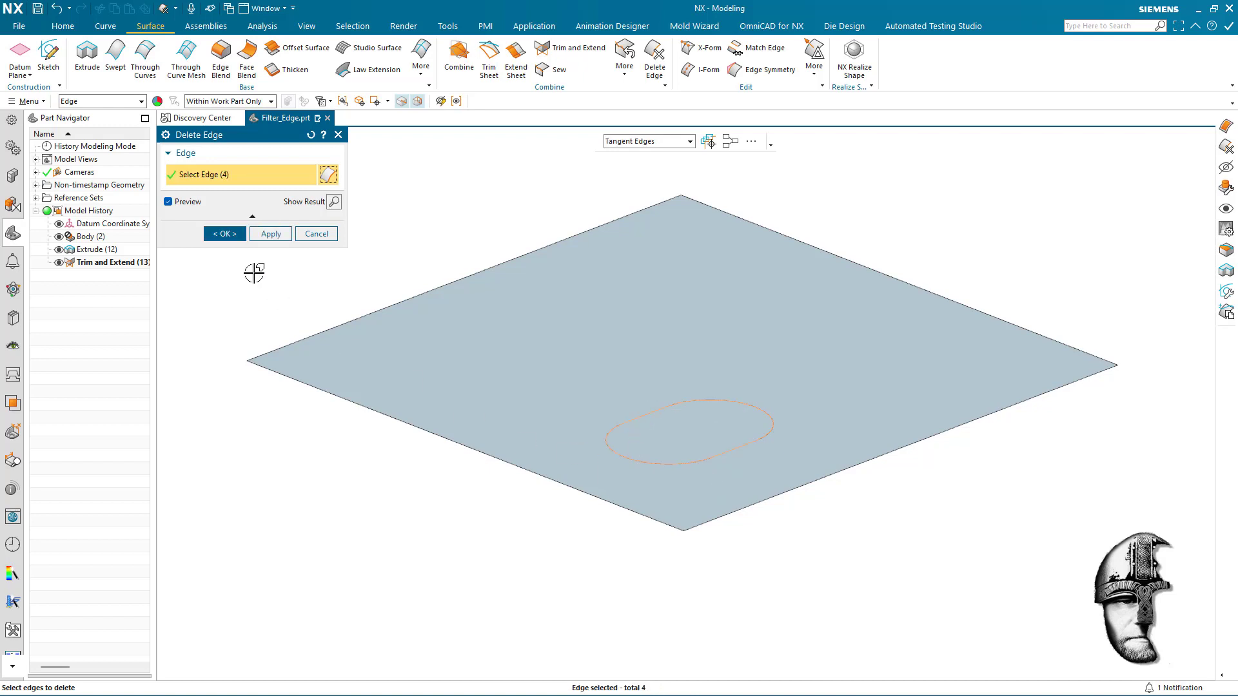
{"action": "left_click", "coordinate": [226, 236]}
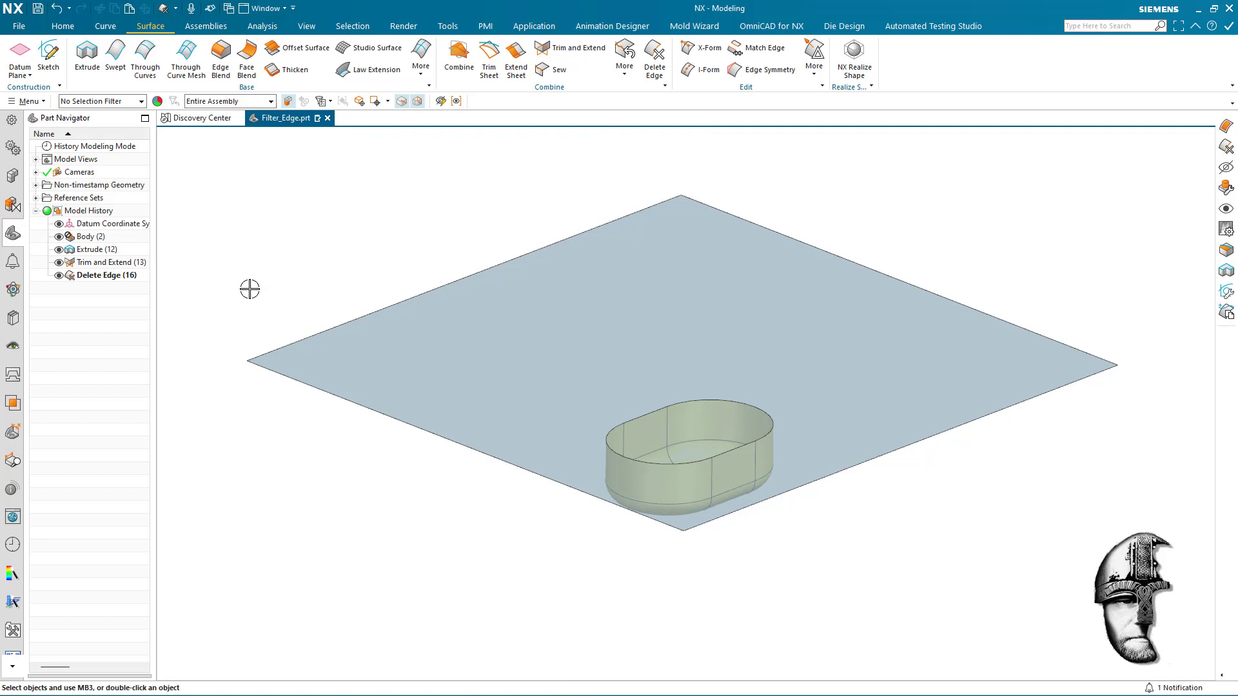
Step: Undo the edge deletion and start Patch Openings with the By Removing Edges type
{"action": "key", "text": "ctrl+z"}
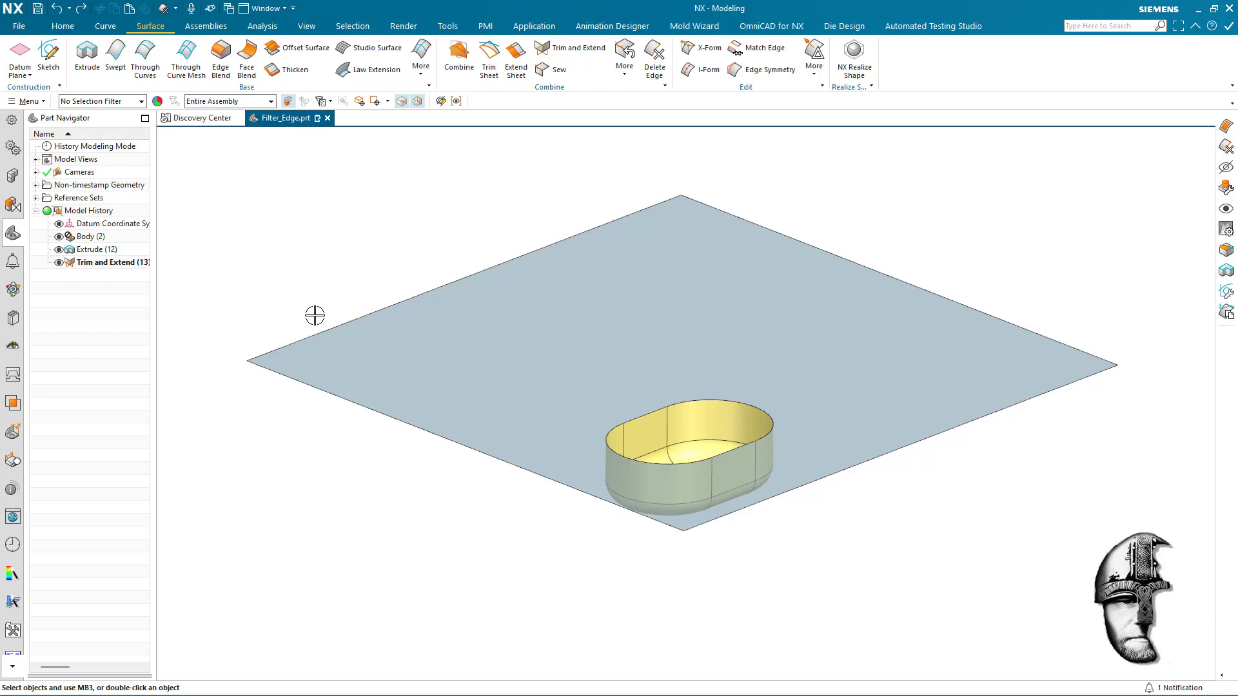
{"action": "left_click", "coordinate": [422, 64]}
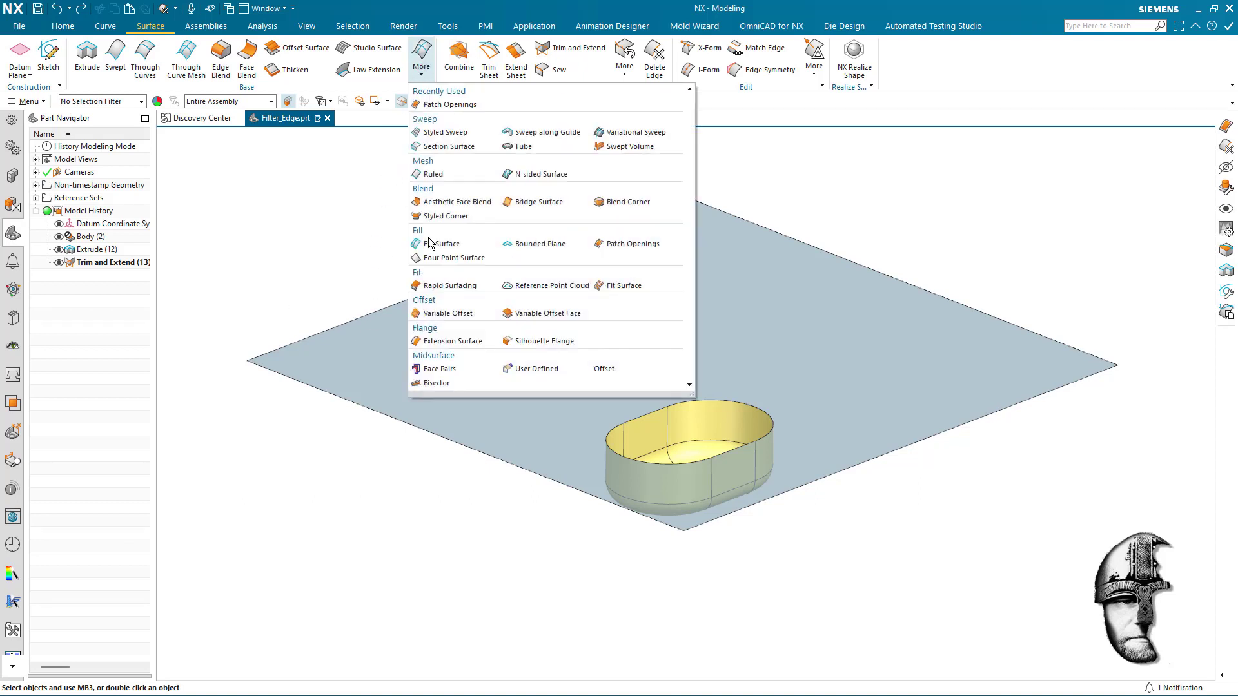
{"action": "left_click", "coordinate": [631, 245]}
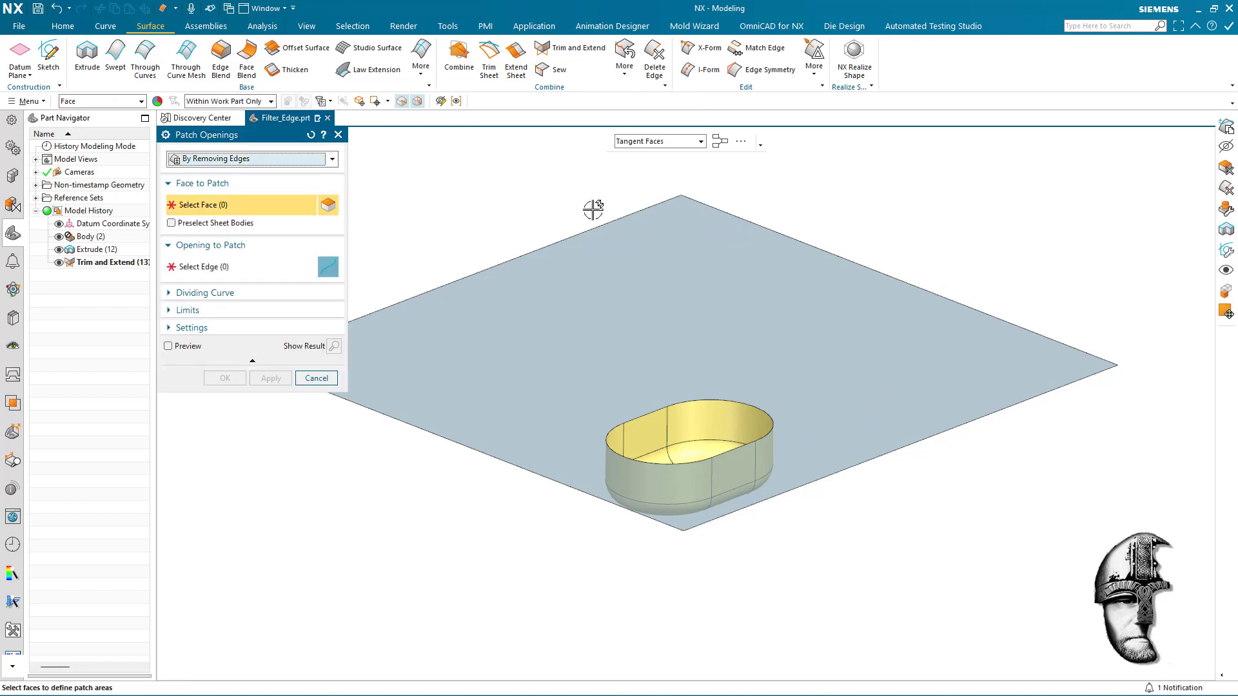
{"action": "left_click", "coordinate": [319, 160]}
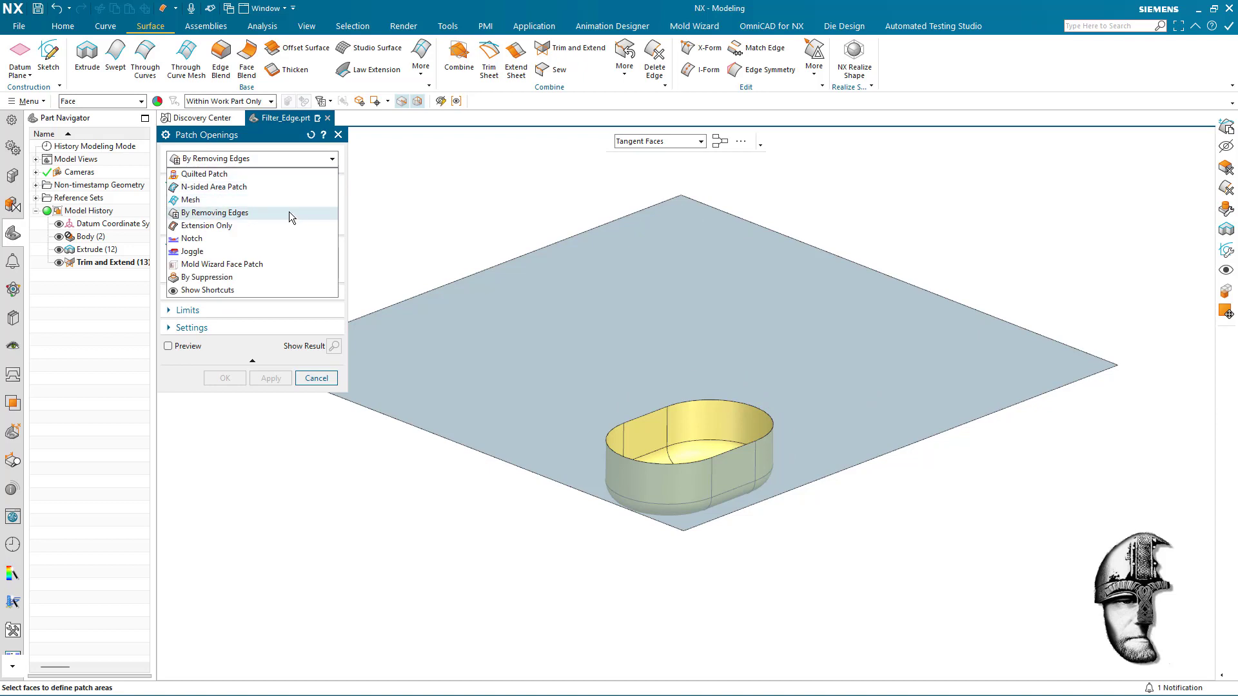
{"action": "left_click", "coordinate": [261, 215]}
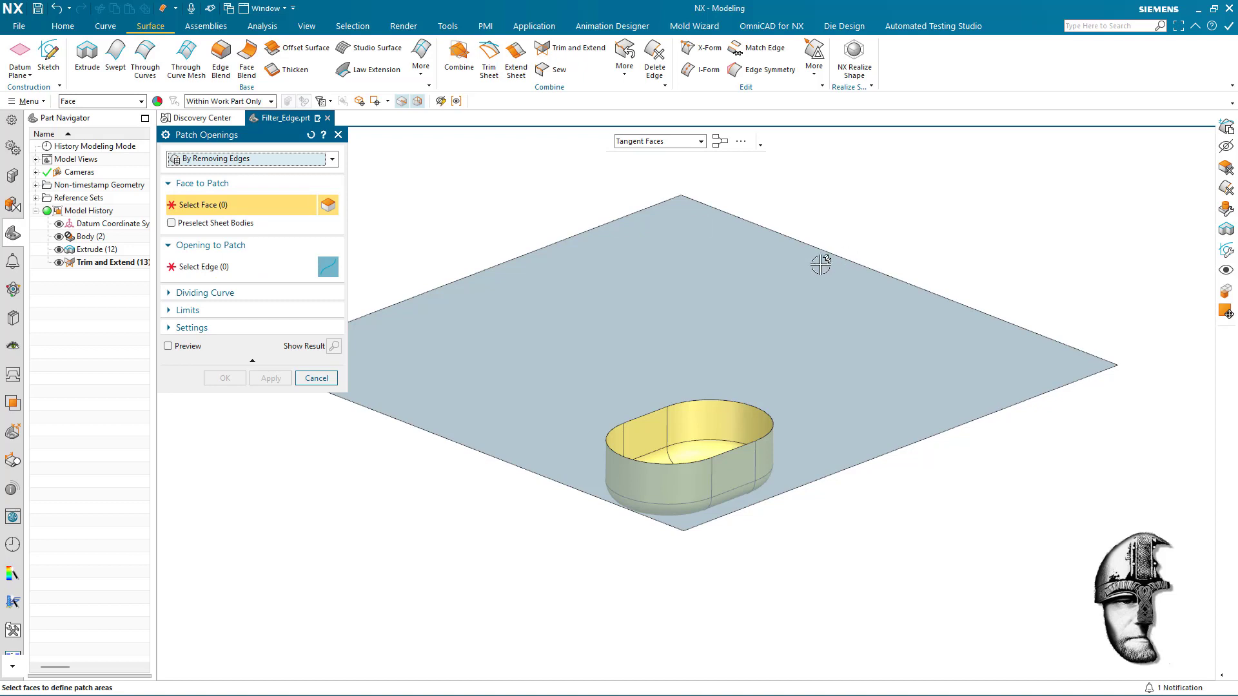
Step: Patch the sheet face's slot rim edges with the output set to Sew
{"action": "left_click", "coordinate": [796, 267]}
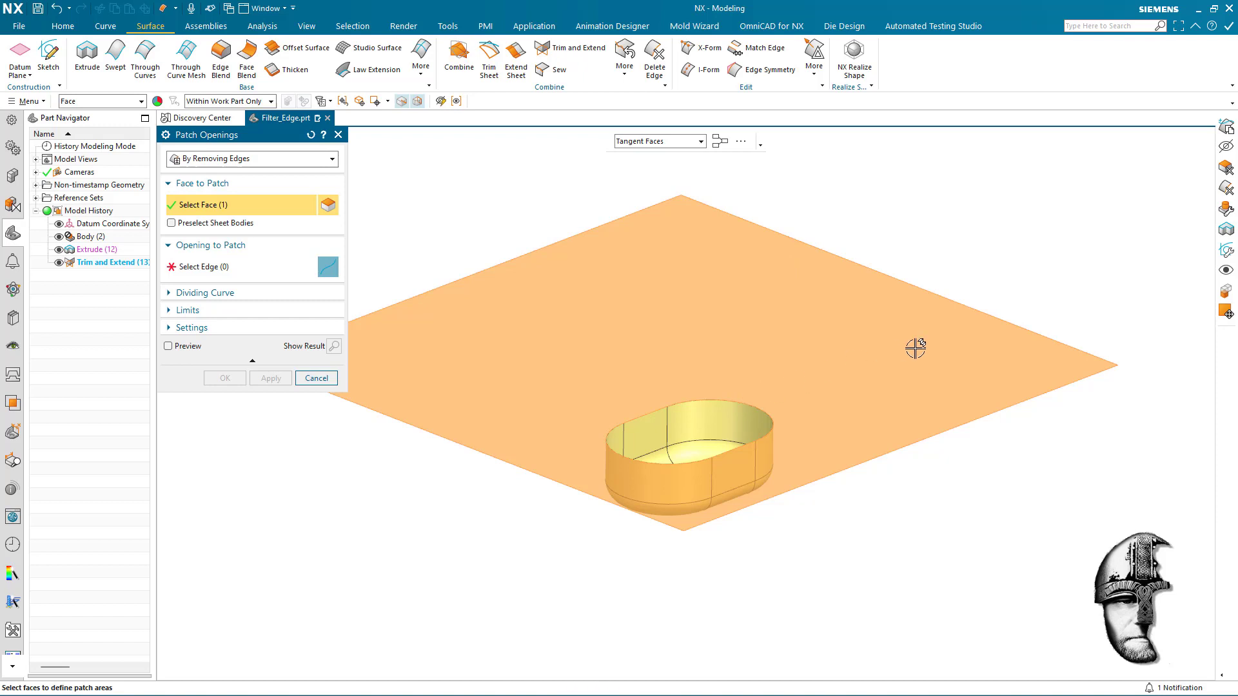
{"action": "middle_click", "coordinate": [819, 346]}
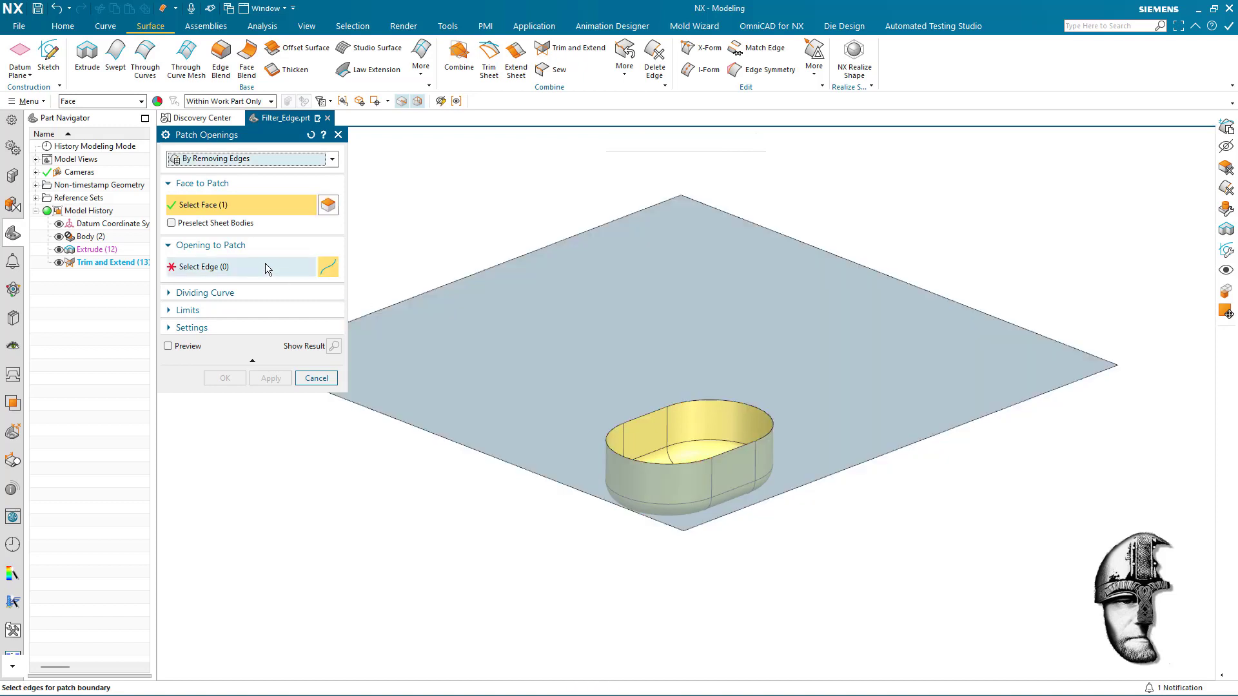
{"action": "left_click", "coordinate": [736, 405]}
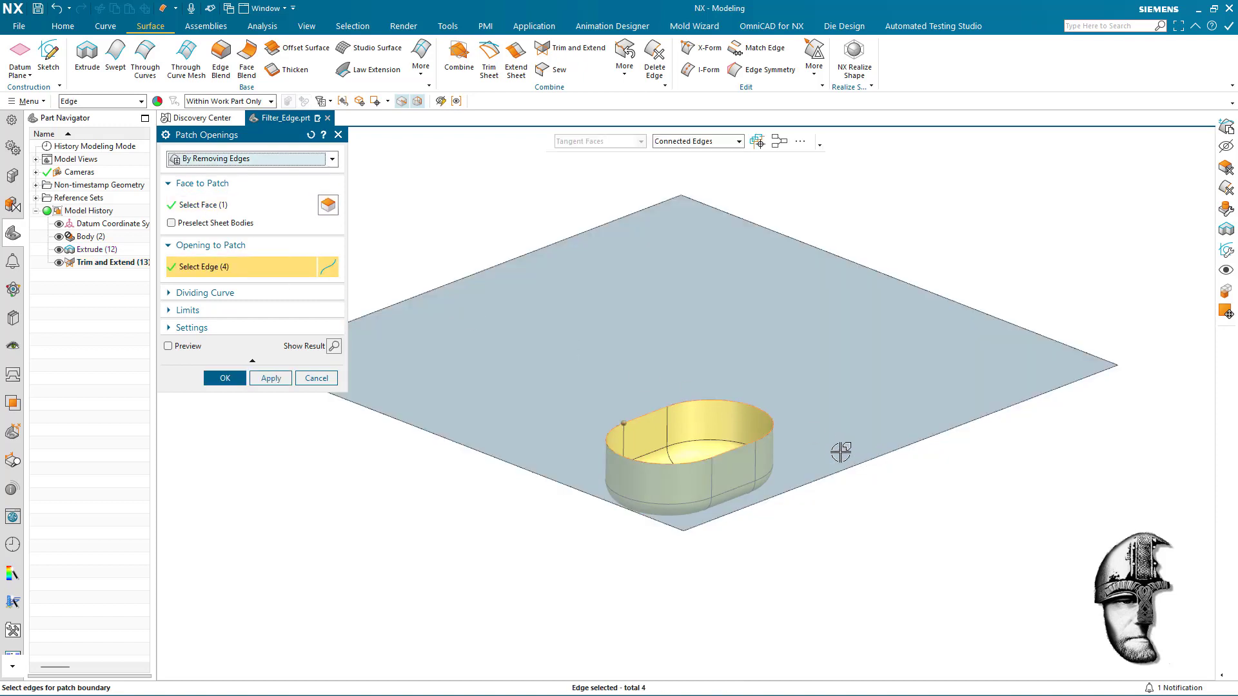
{"action": "left_click", "coordinate": [253, 330]}
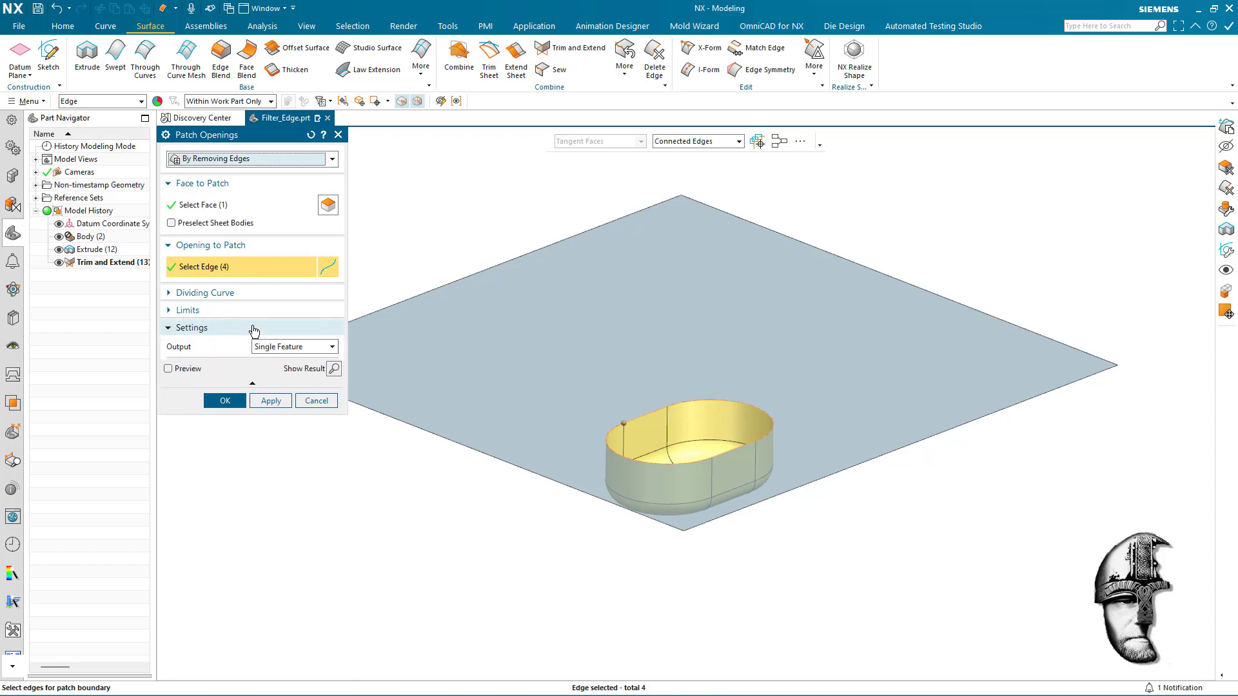
{"action": "left_click", "coordinate": [296, 348]}
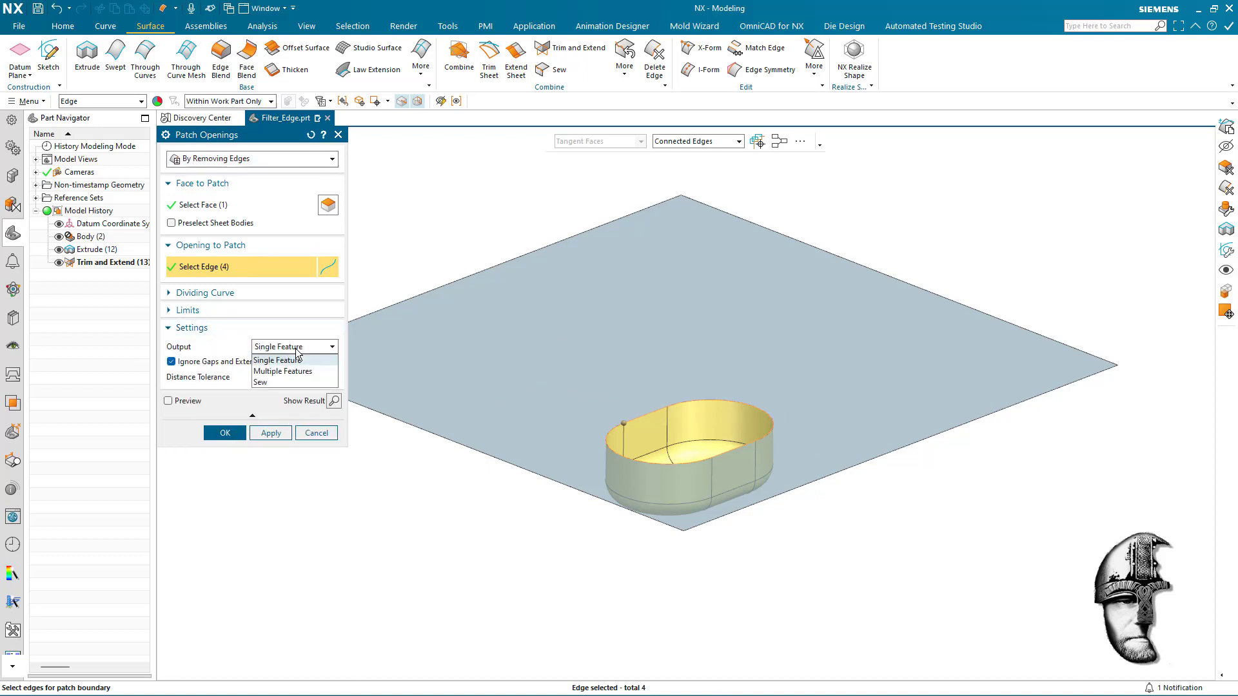
{"action": "left_click", "coordinate": [270, 383]}
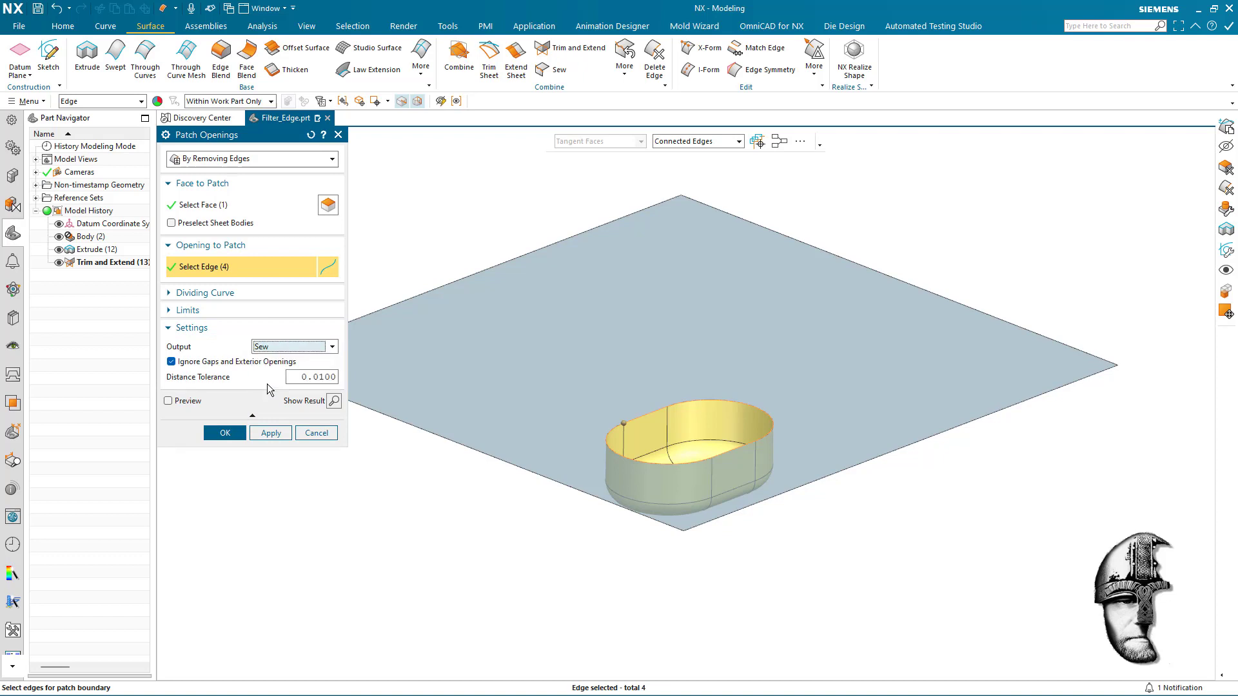
{"action": "left_click", "coordinate": [226, 432]}
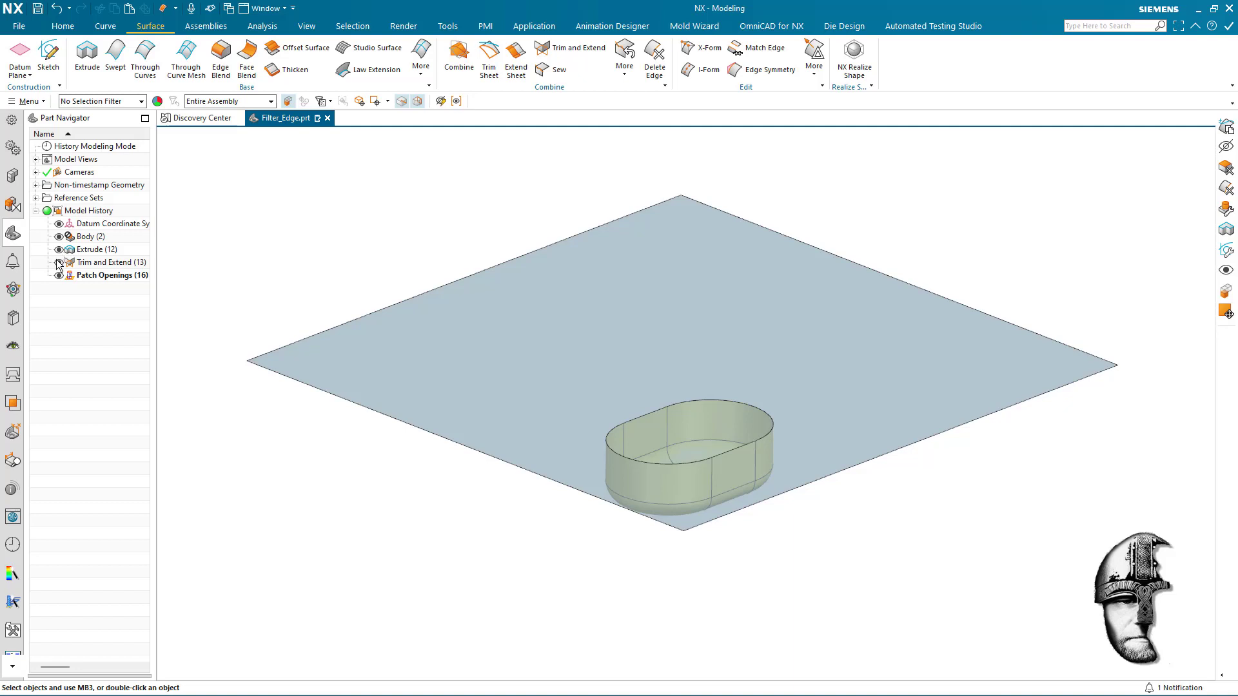
Step: Hide the slot body and delete the oval patch face with Heal on via Synchronous Modeling Delete
{"action": "left_click", "coordinate": [59, 236]}
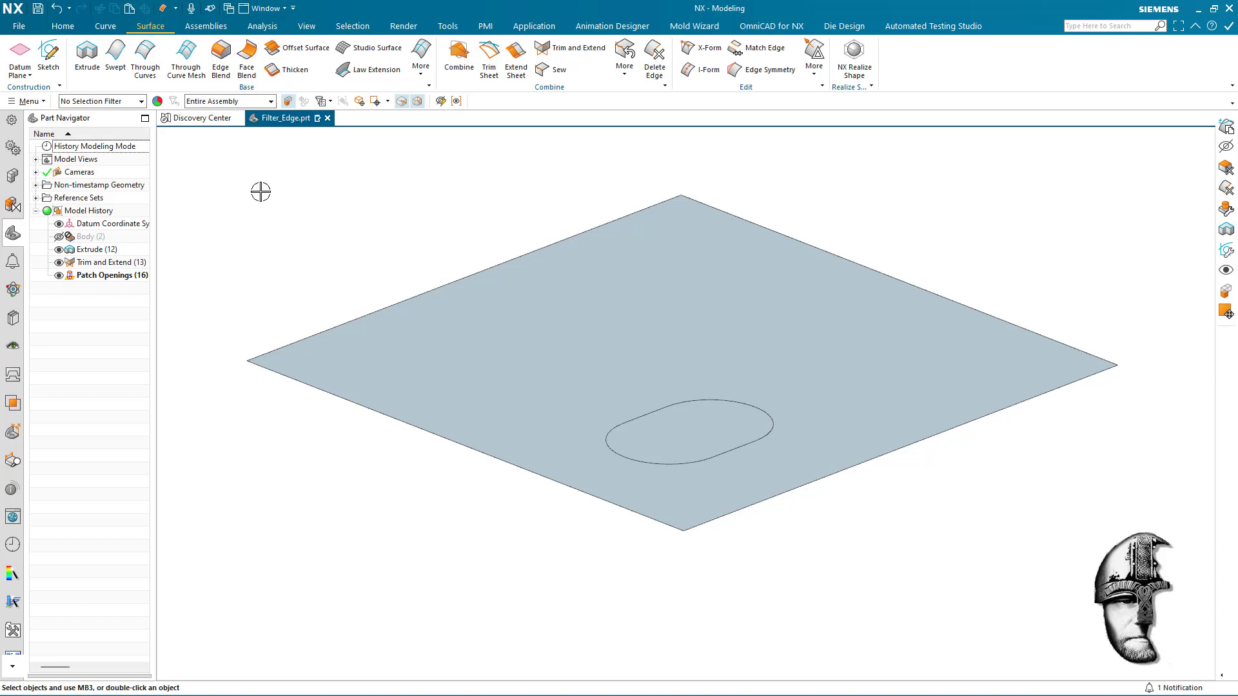
{"action": "left_click", "coordinate": [63, 26]}
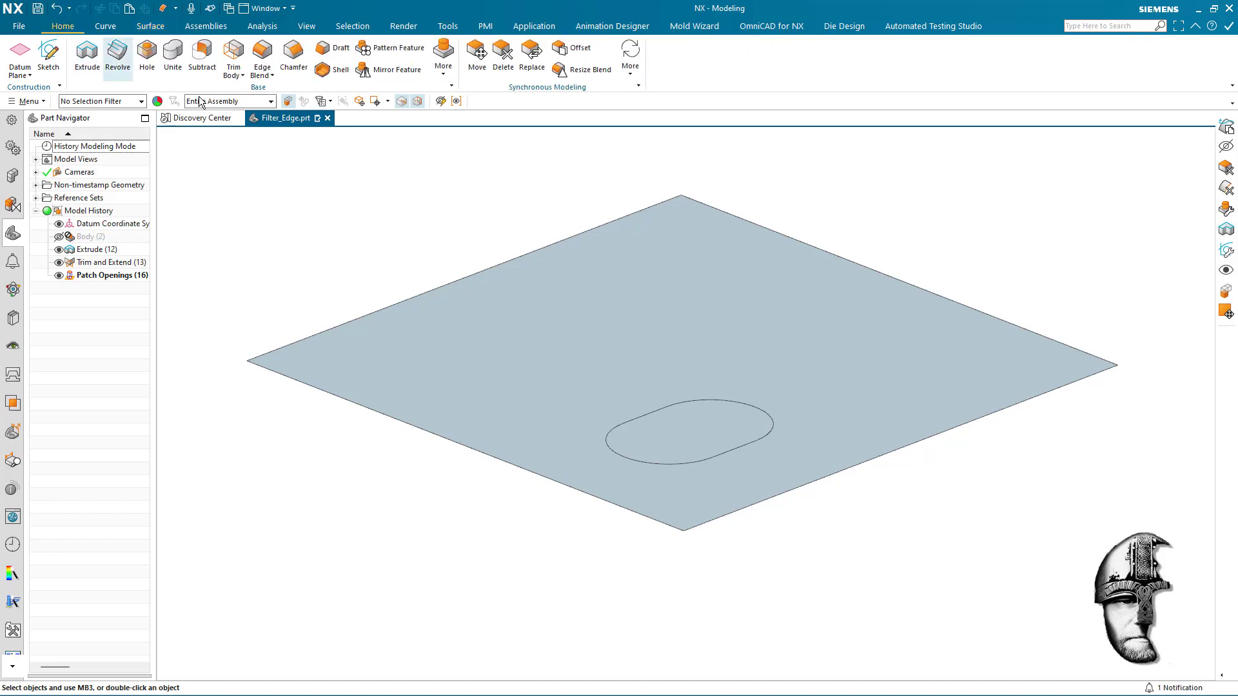
{"action": "left_click", "coordinate": [503, 56]}
{"action": "left_click", "coordinate": [694, 420]}
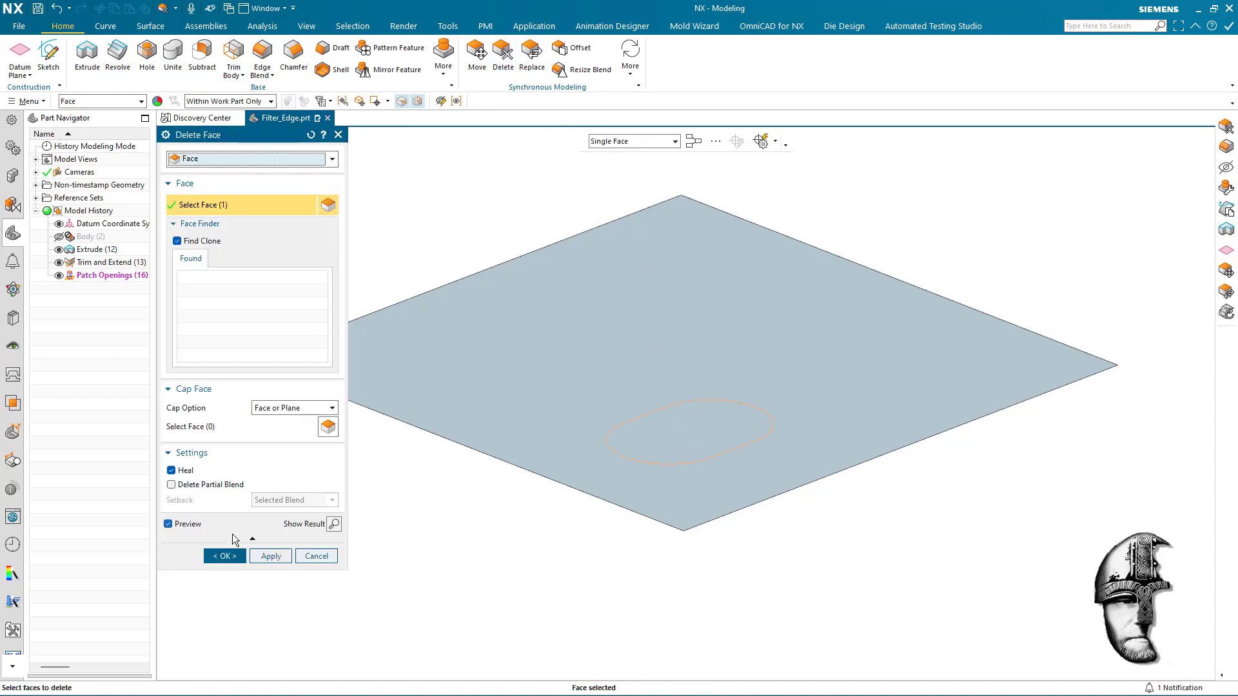
{"action": "left_click", "coordinate": [223, 554]}
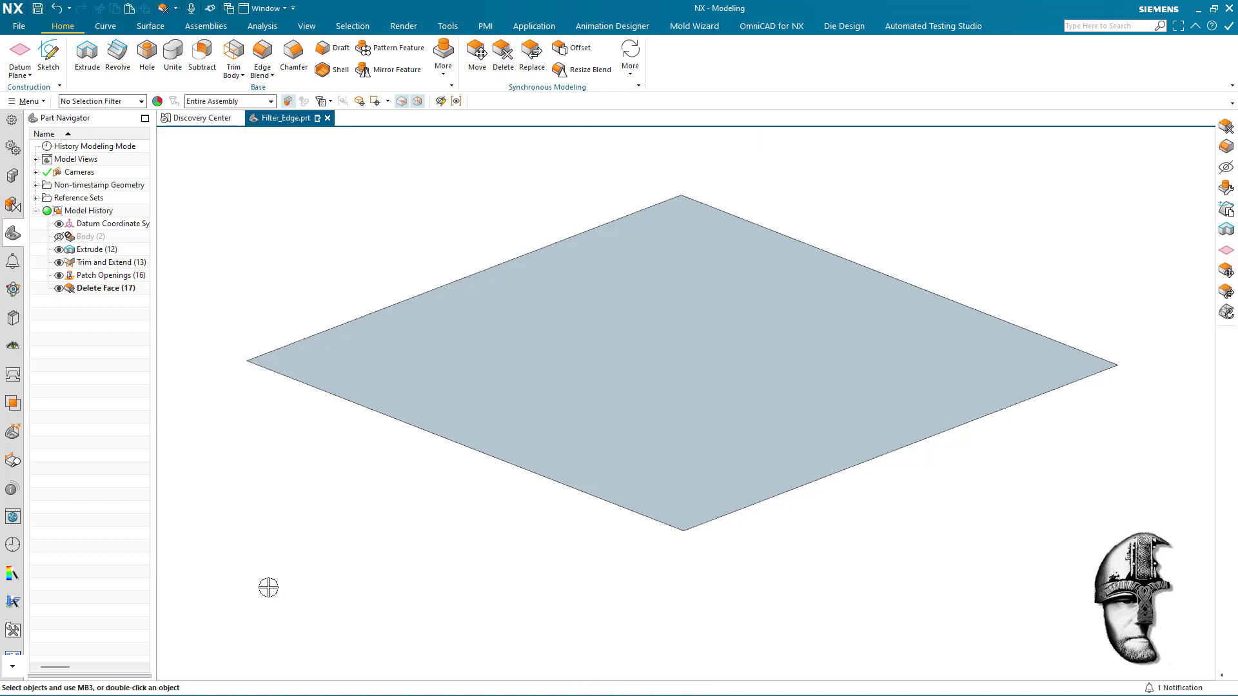
Step: Undo the face deletion, then delete the Patch Openings (16) feature from the Part Navigator
{"action": "key", "text": "ctrl+z"}
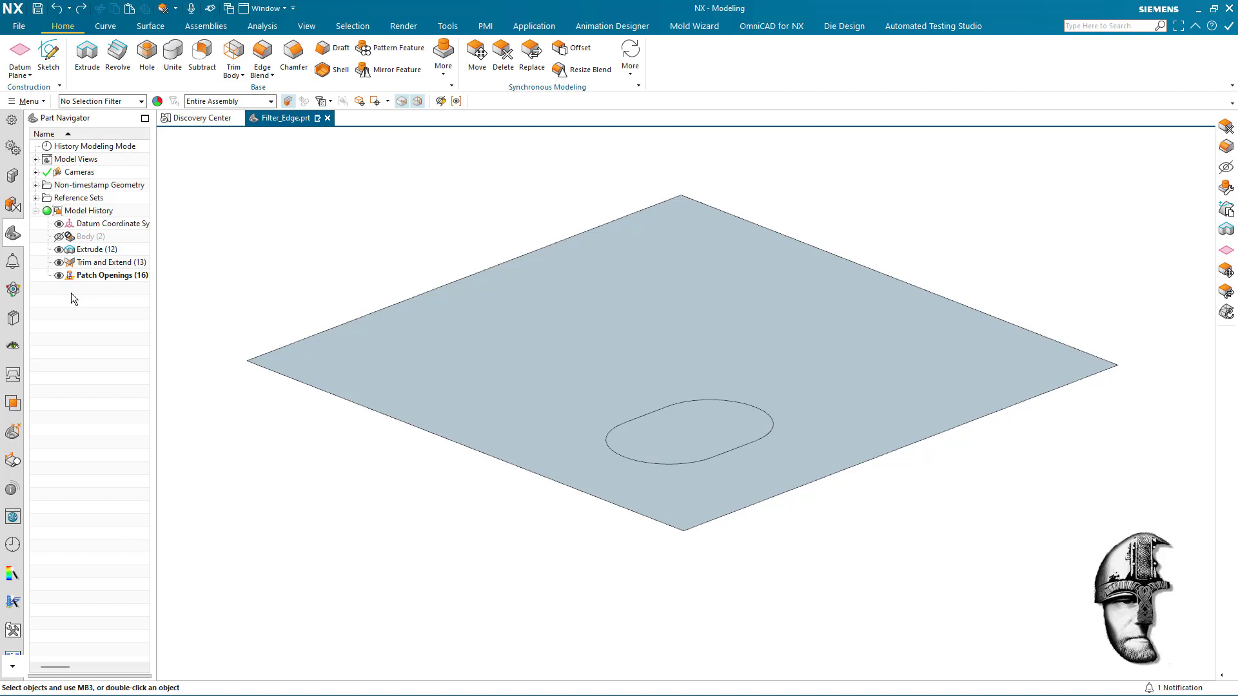
{"action": "double_click", "coordinate": [90, 277]}
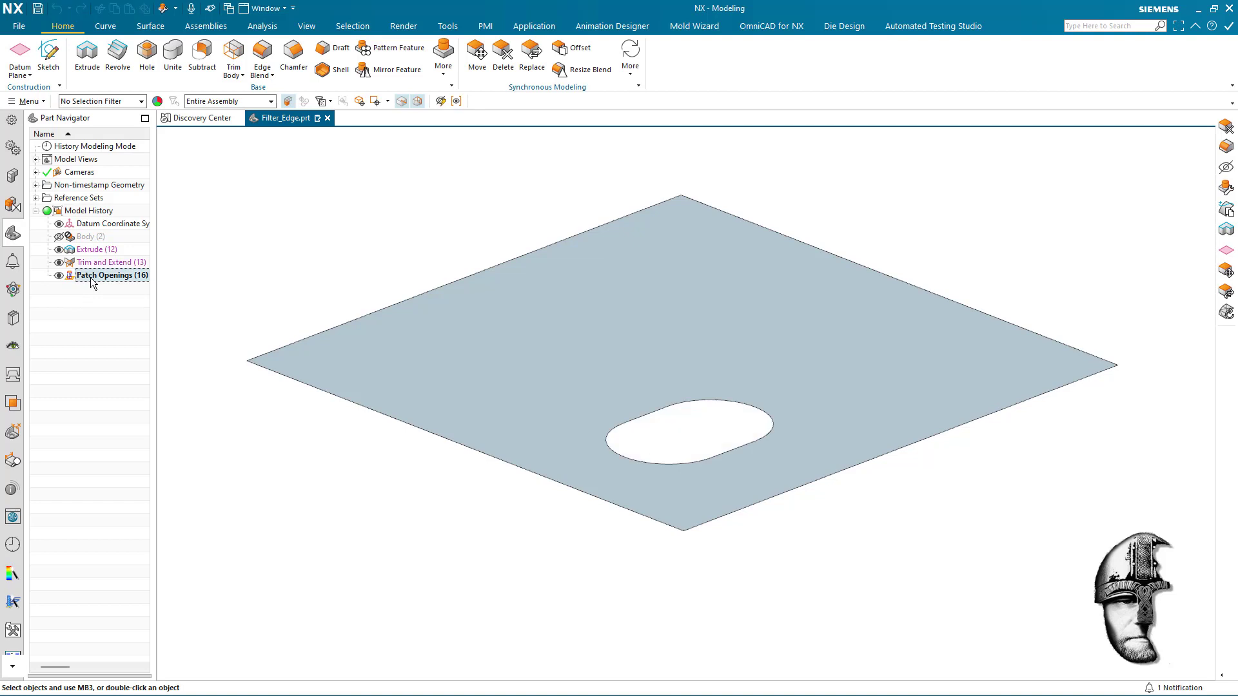
{"action": "left_click", "coordinate": [307, 403]}
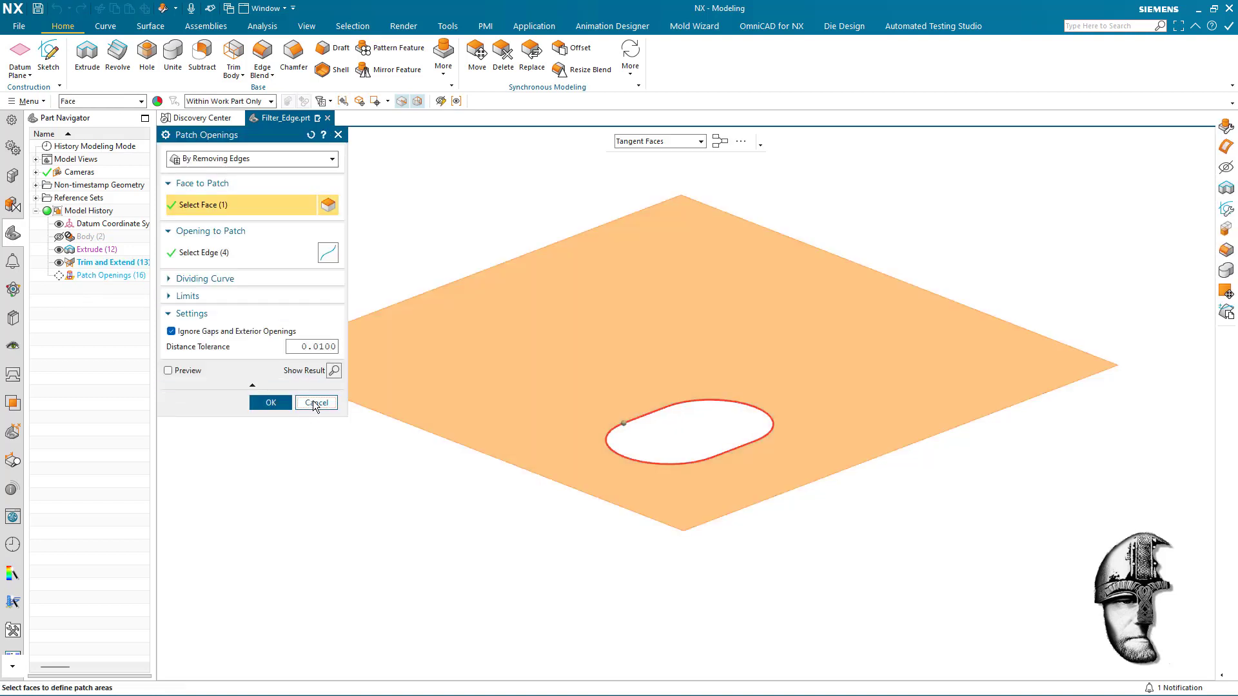
{"action": "left_click", "coordinate": [114, 280]}
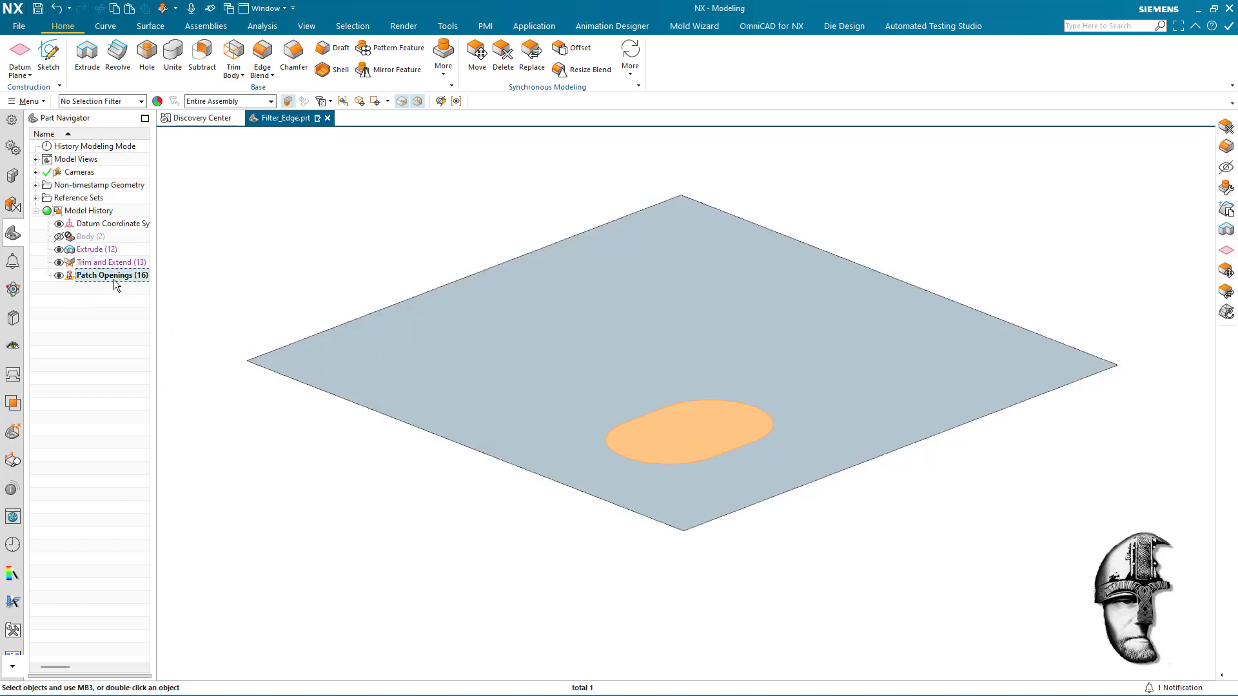
{"action": "key", "text": "Delete"}
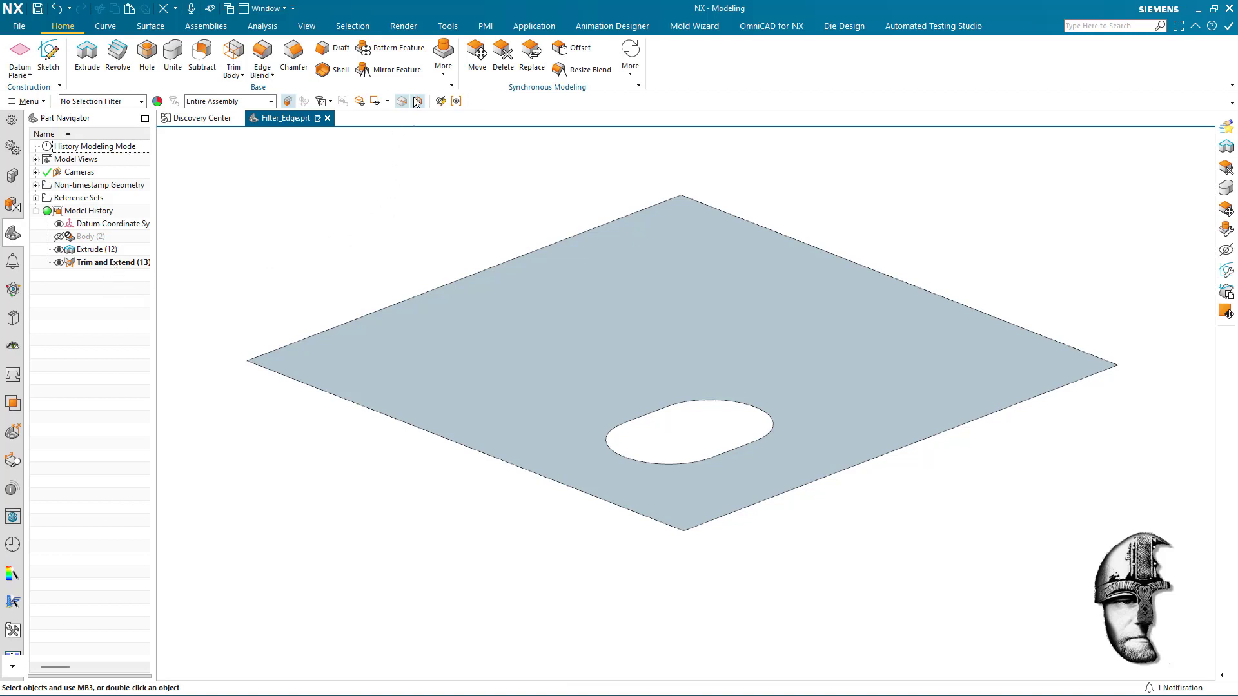
Step: Extract the sheet face with Extract Geometry, keeping Extract without Holes checked
{"action": "left_click", "coordinate": [444, 59]}
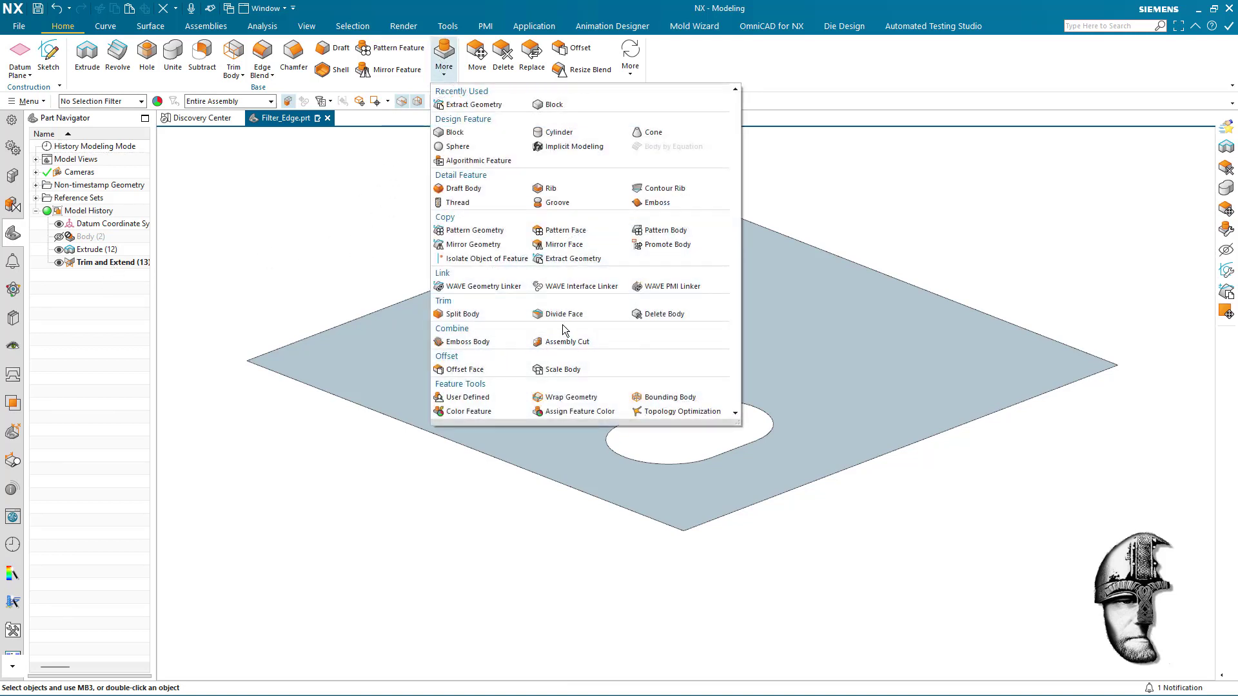
{"action": "left_click", "coordinate": [569, 259]}
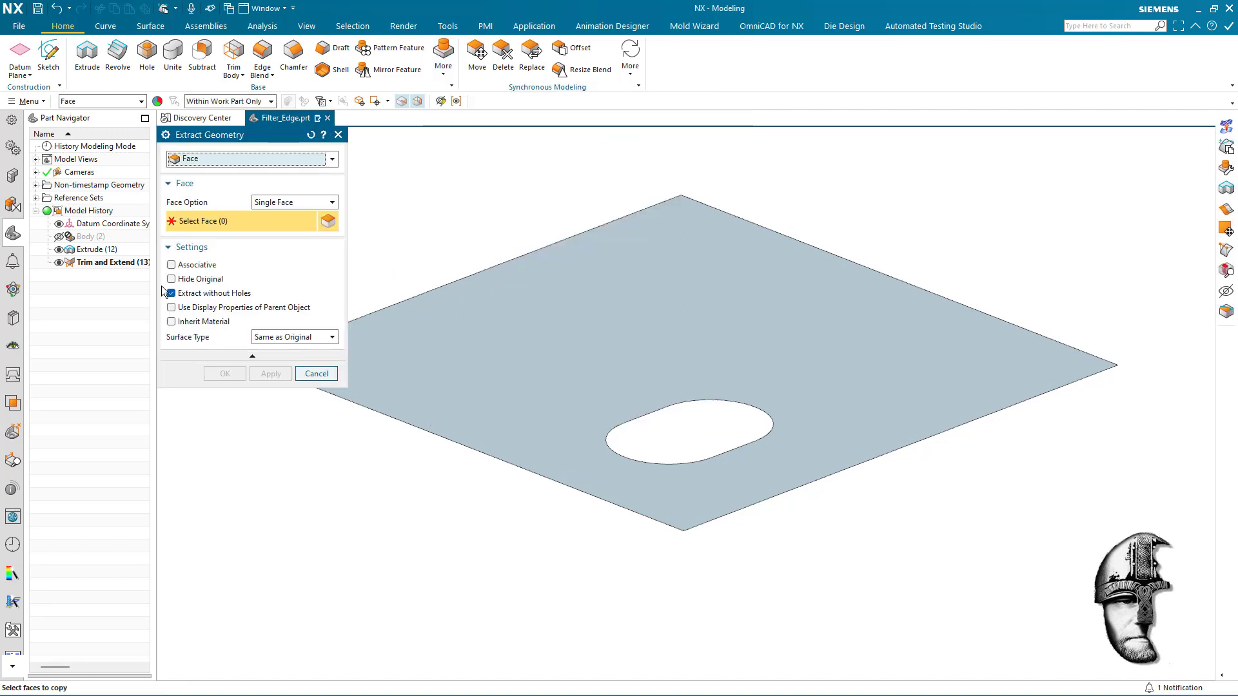
{"action": "left_click", "coordinate": [328, 392]}
{"action": "left_click", "coordinate": [222, 374]}
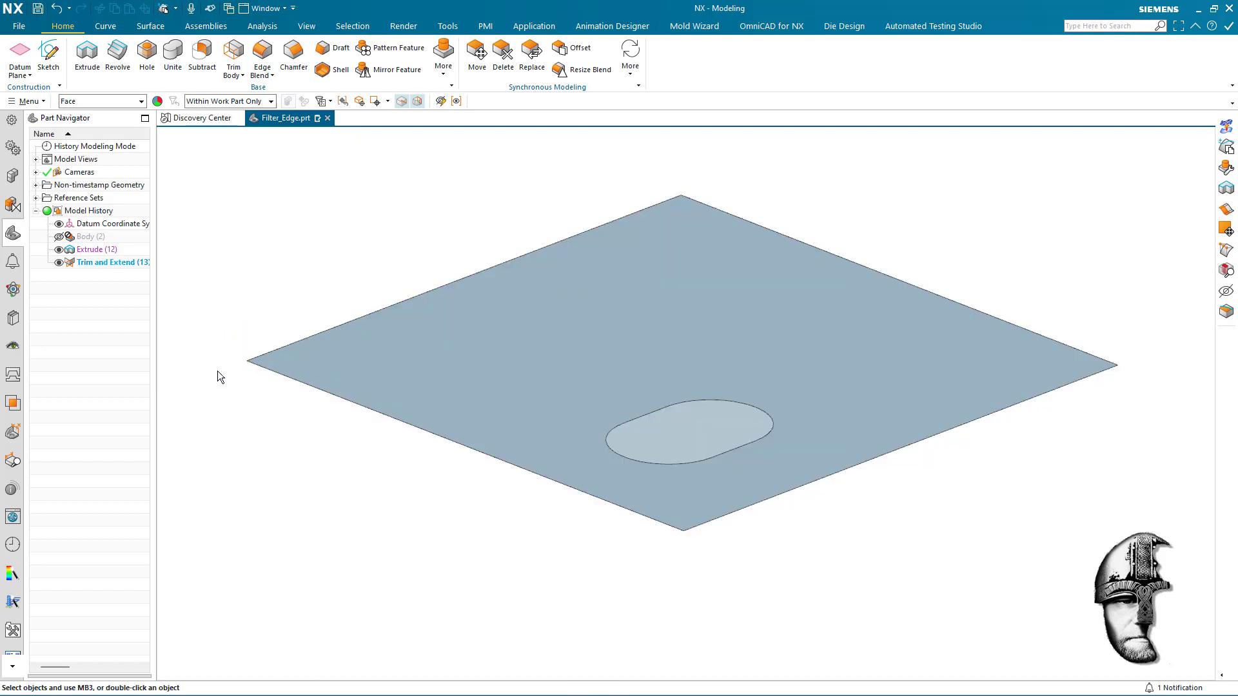
Step: Toggle the original sheet's visibility, redo the face extraction, and review the Extracted Face settings
{"action": "left_click", "coordinate": [59, 263]}
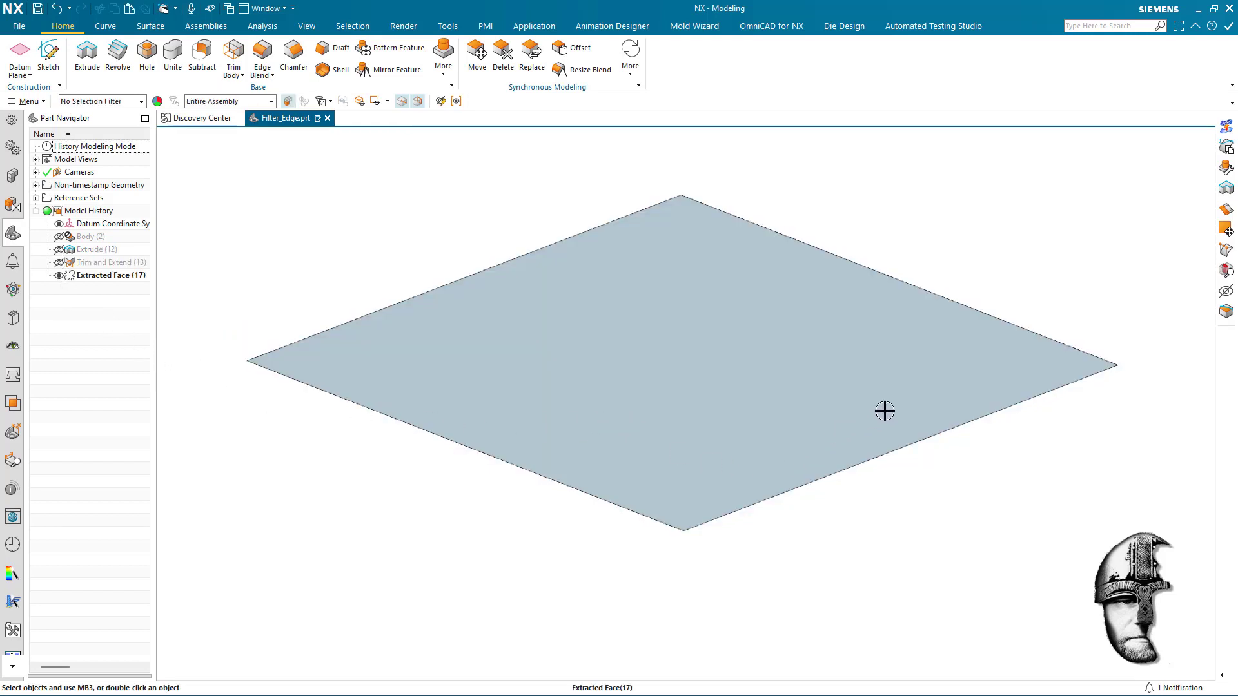
{"action": "left_click", "coordinate": [85, 276]}
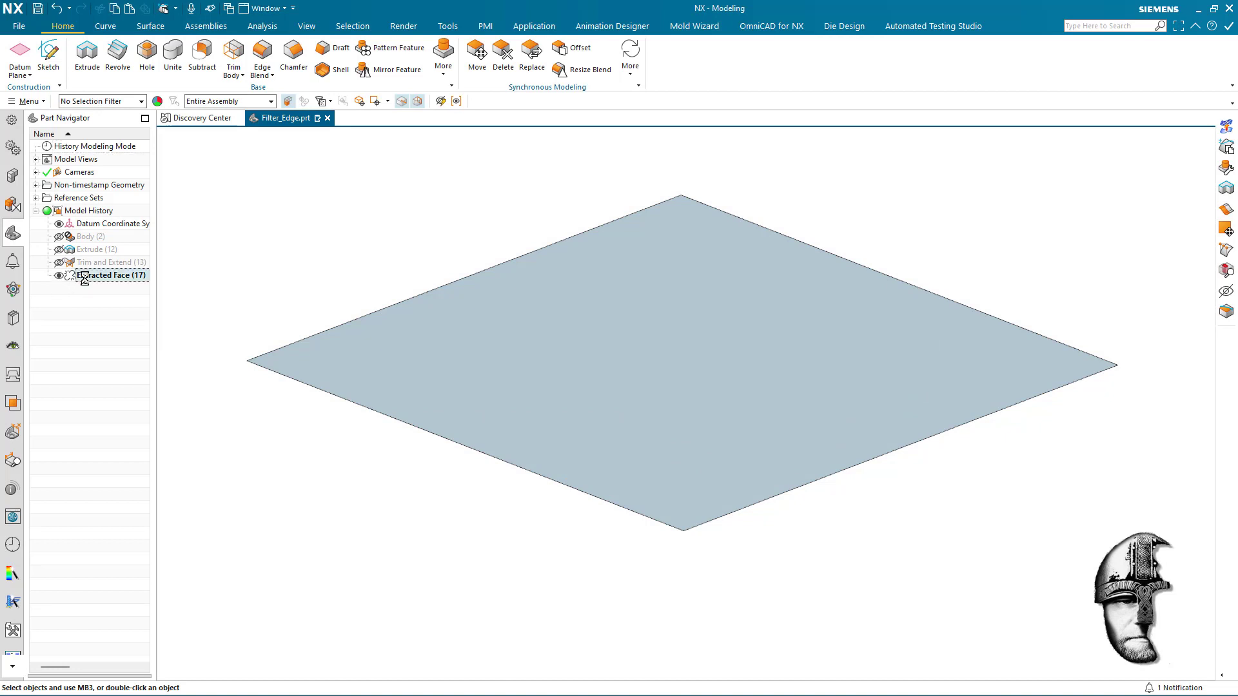
{"action": "left_click", "coordinate": [59, 263]}
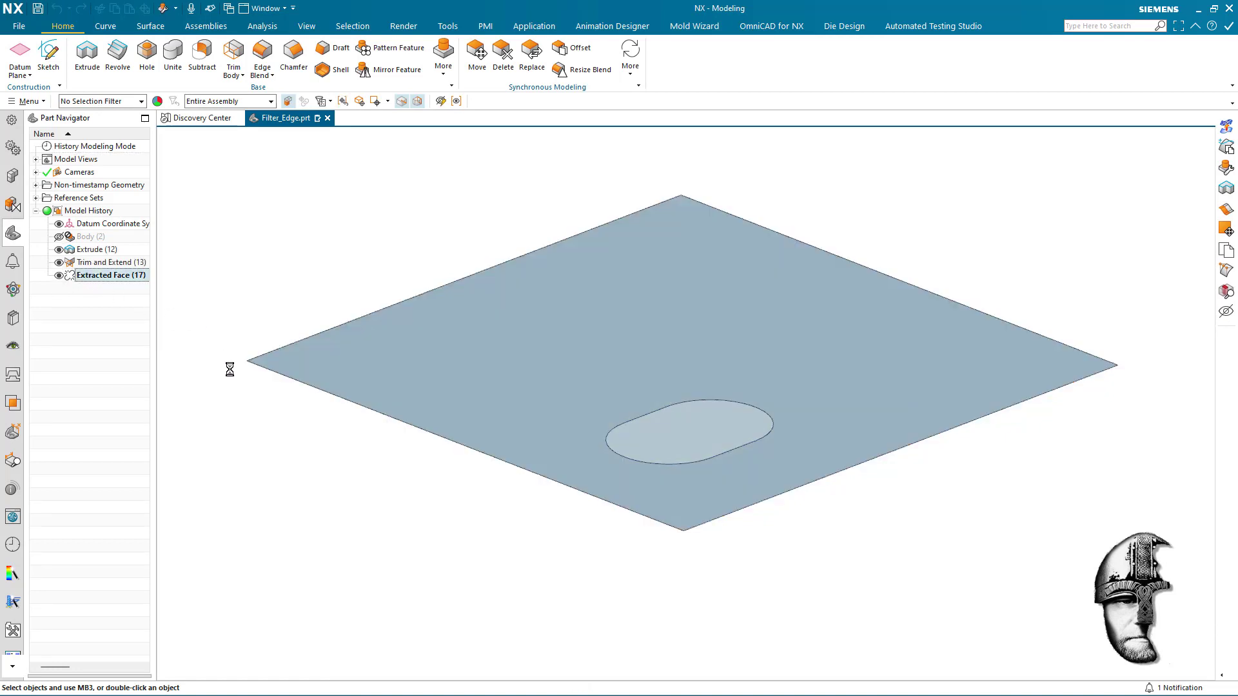
{"action": "left_click", "coordinate": [451, 369]}
{"action": "left_click", "coordinate": [270, 498]}
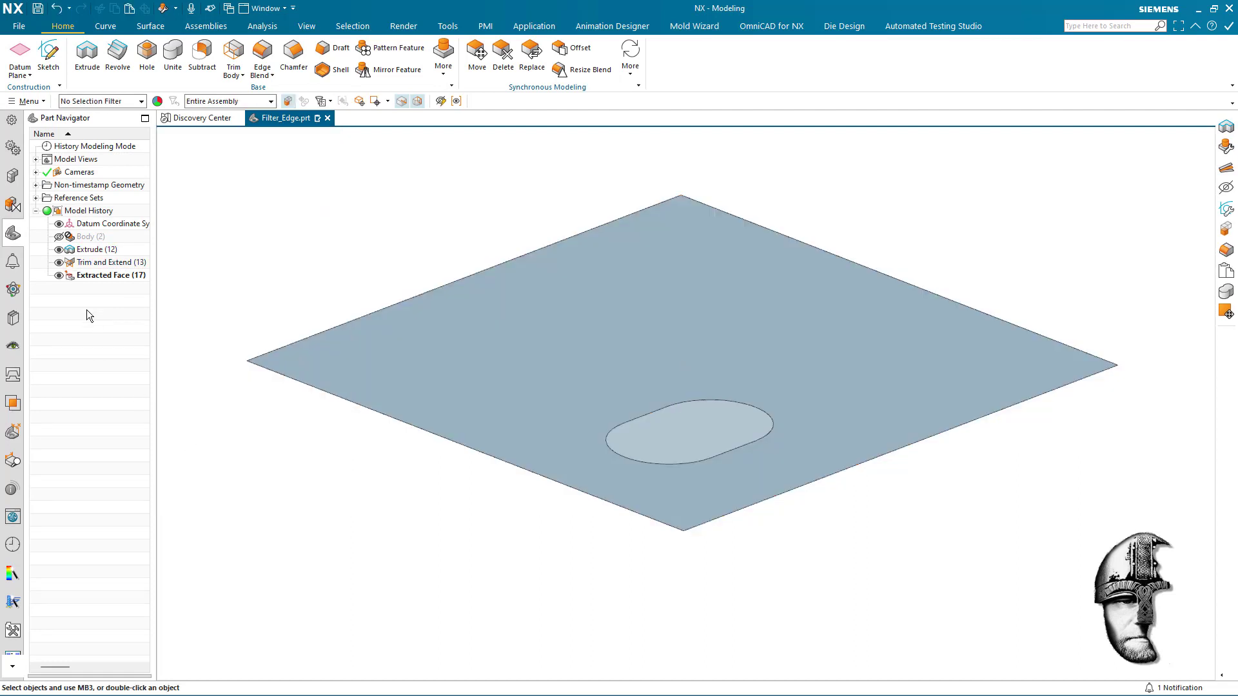
{"action": "double_click", "coordinate": [114, 275]}
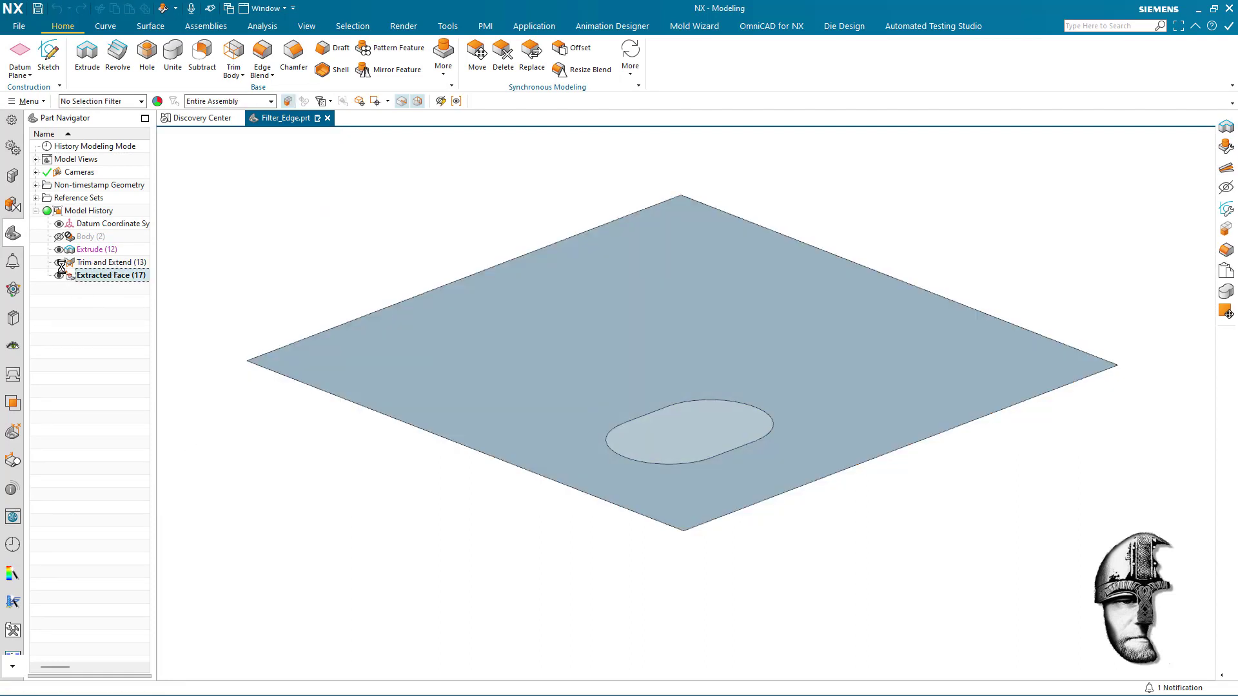
{"action": "left_click", "coordinate": [314, 497]}
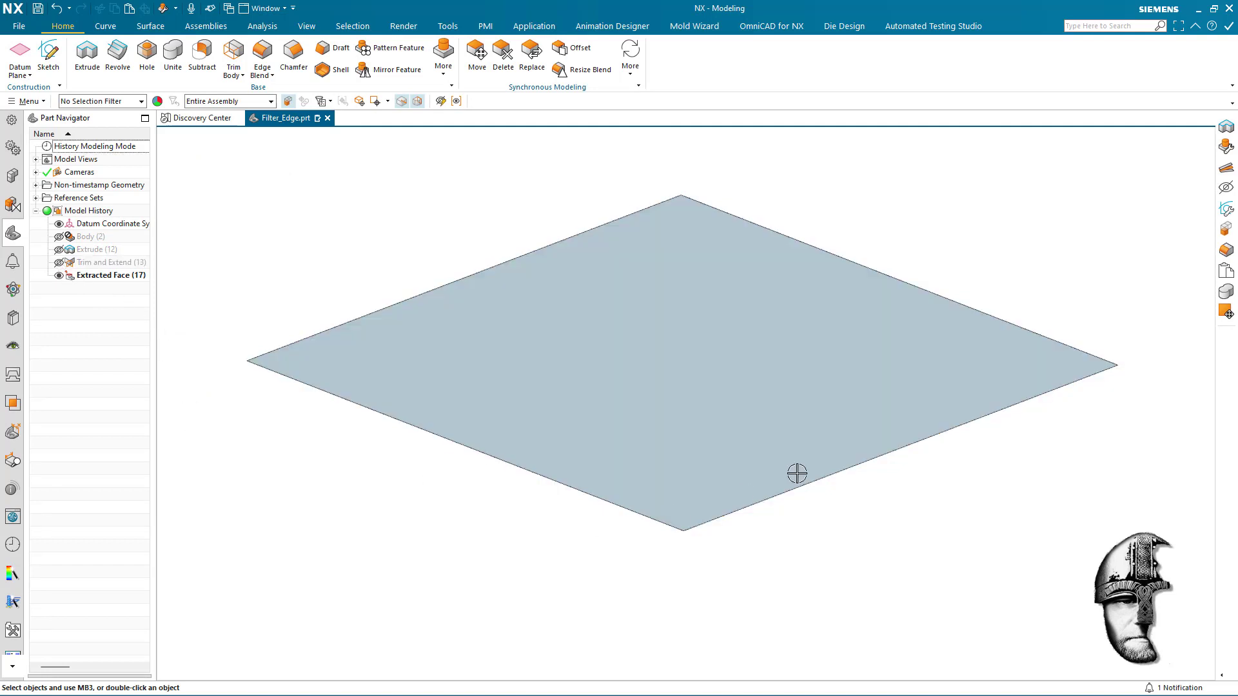
Step: Show Body (2) again so its slot walls stand on the hole-free extracted sheet
{"action": "left_click", "coordinate": [59, 237]}
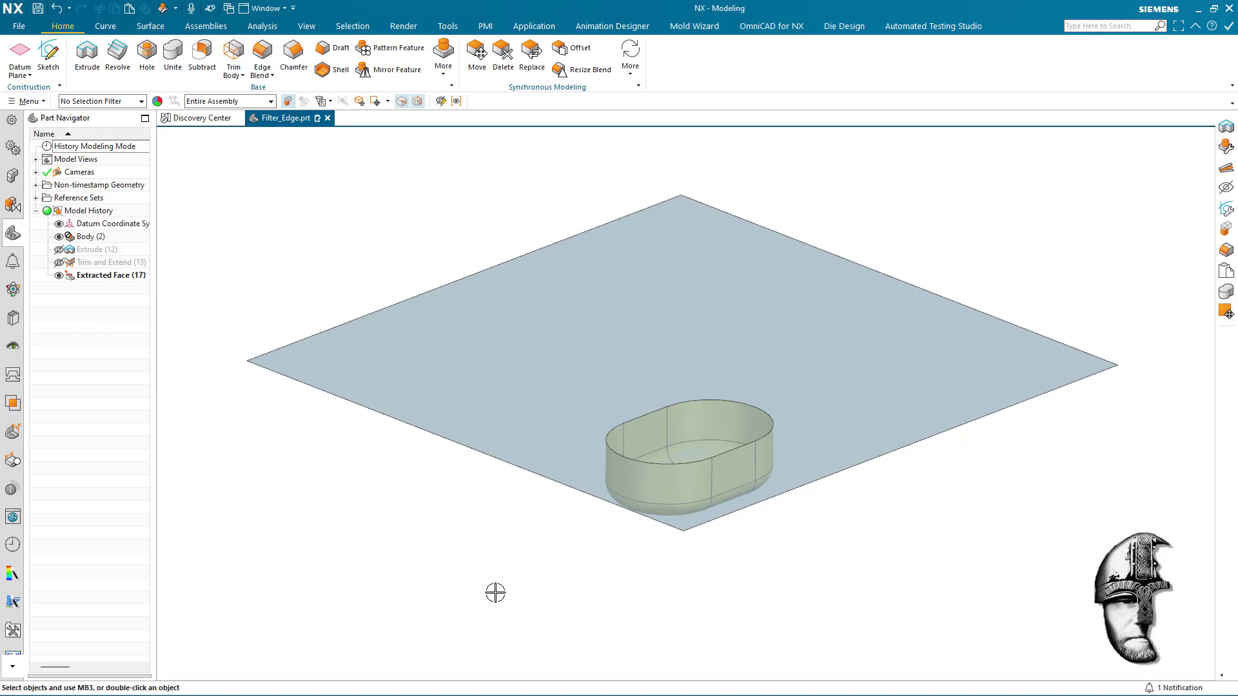